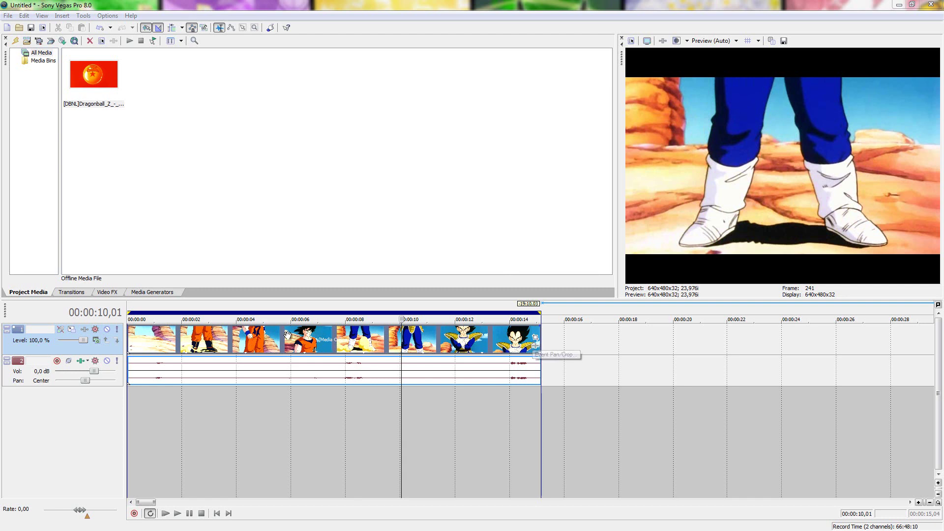
View the presets of the Deform video effect and move the playhead to 00:00:07,20 on the clip.
click(116, 293)
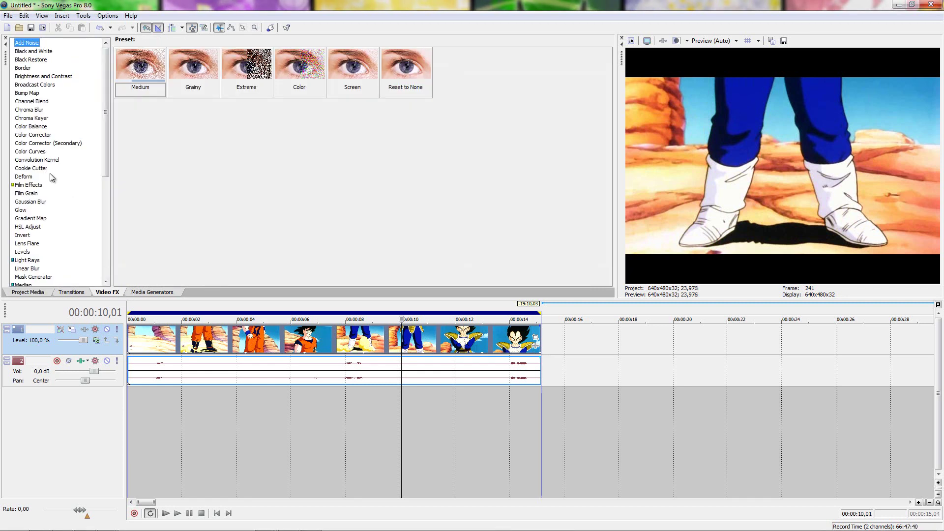
click(32, 177)
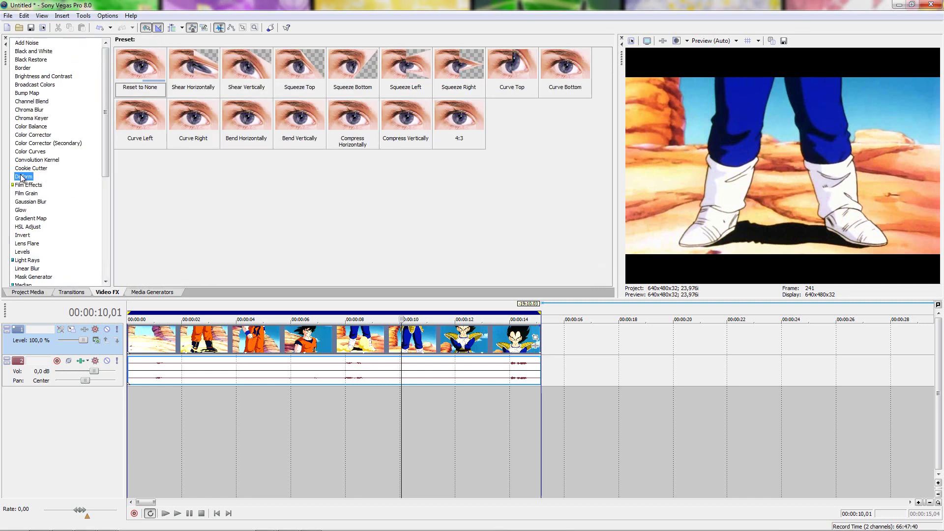
click(340, 343)
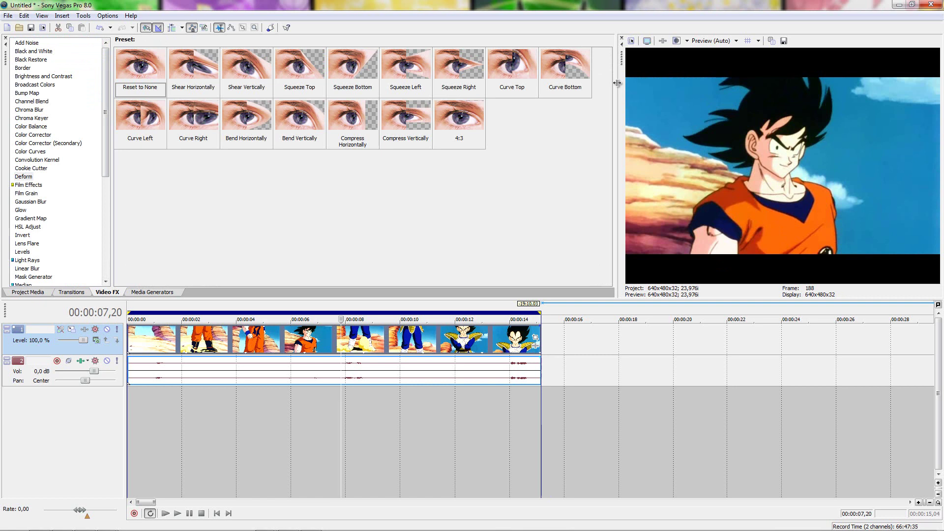
Look through the aspect ratio presets in the clip's Event Pan/Crop settings, then close the settings.
click(535, 338)
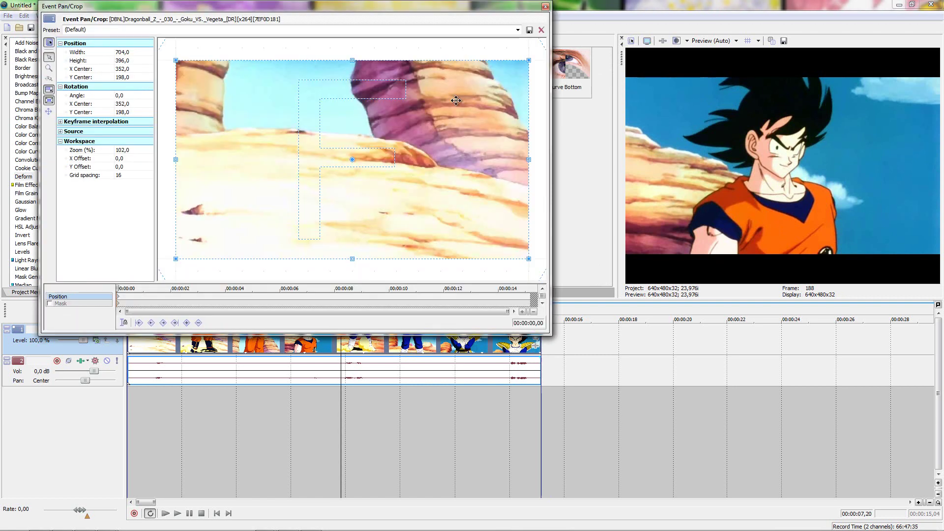
click(518, 30)
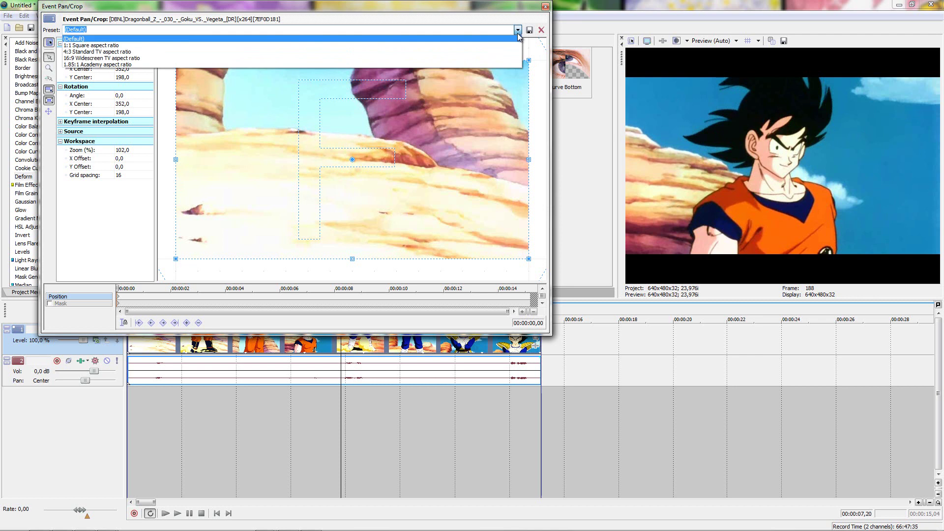
click(506, 23)
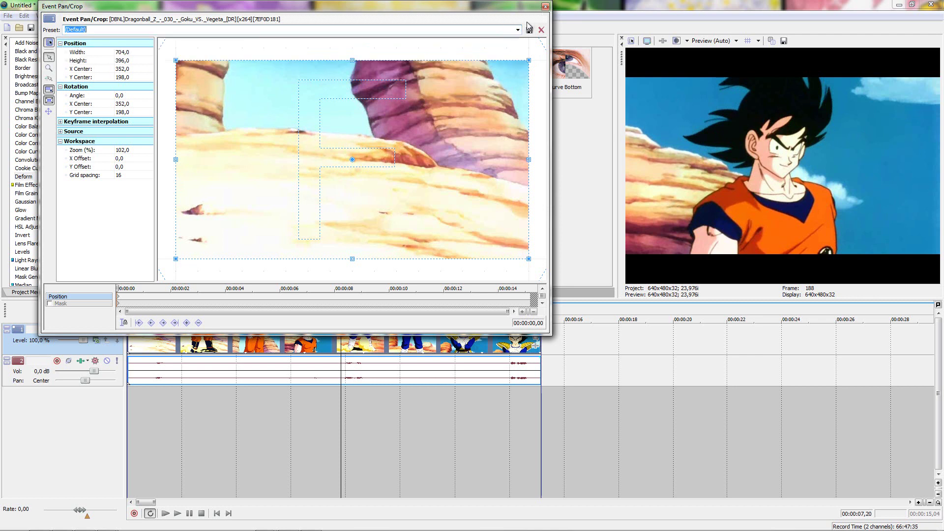
click(519, 30)
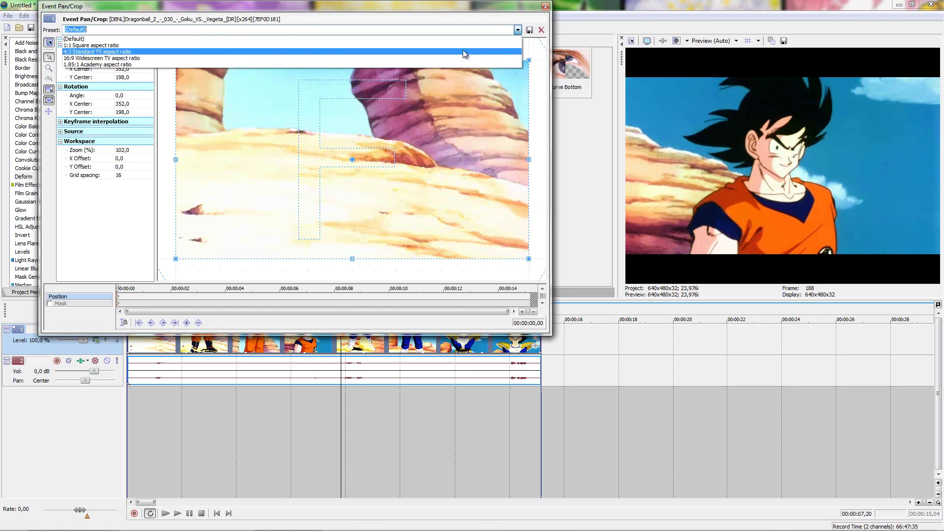
click(507, 27)
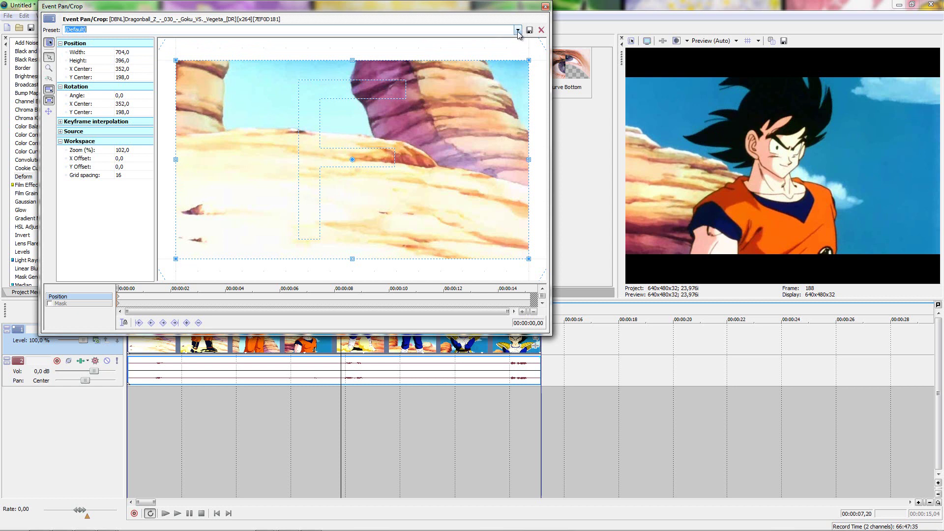
click(545, 6)
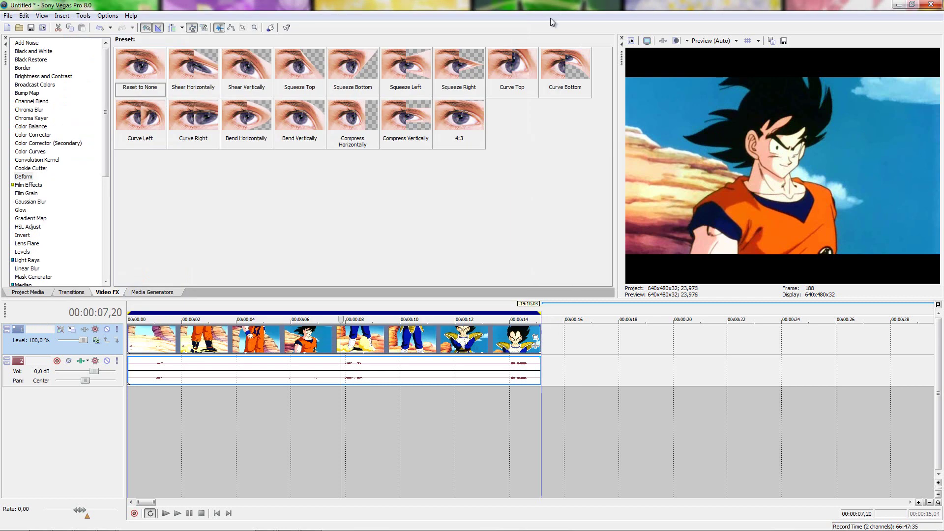
Reopen Event Pan/Crop for the clip, try stretching the crop frame to a height of about 1069, and restore it.
click(535, 338)
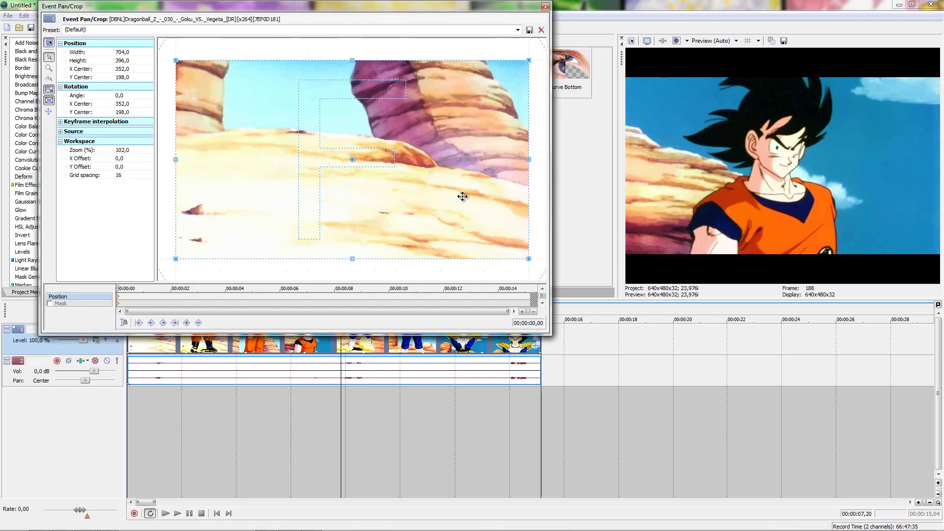
drag(513, 63, 514, 55)
scroll(364, 128, down, 5)
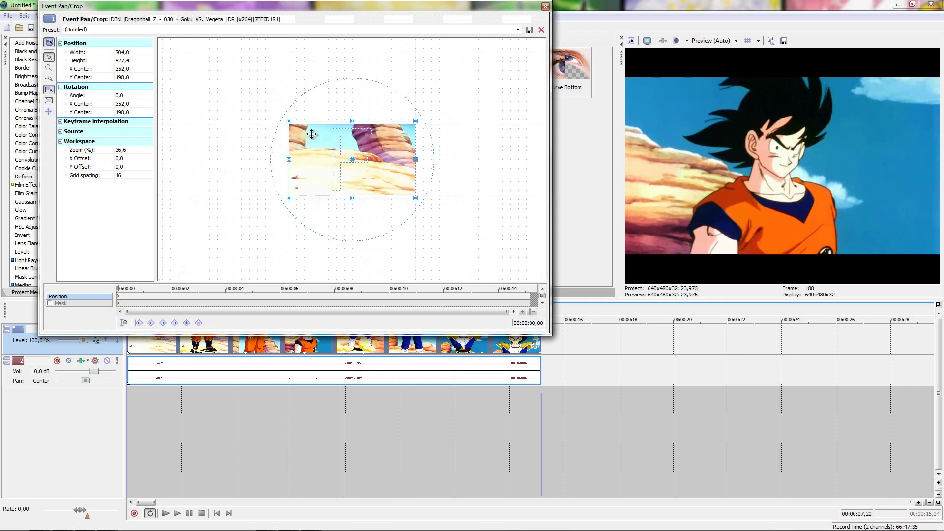
mouse_move(372, 123)
mouse_down()
mouse_move(371, 70)
mouse_move(375, 110)
mouse_up()
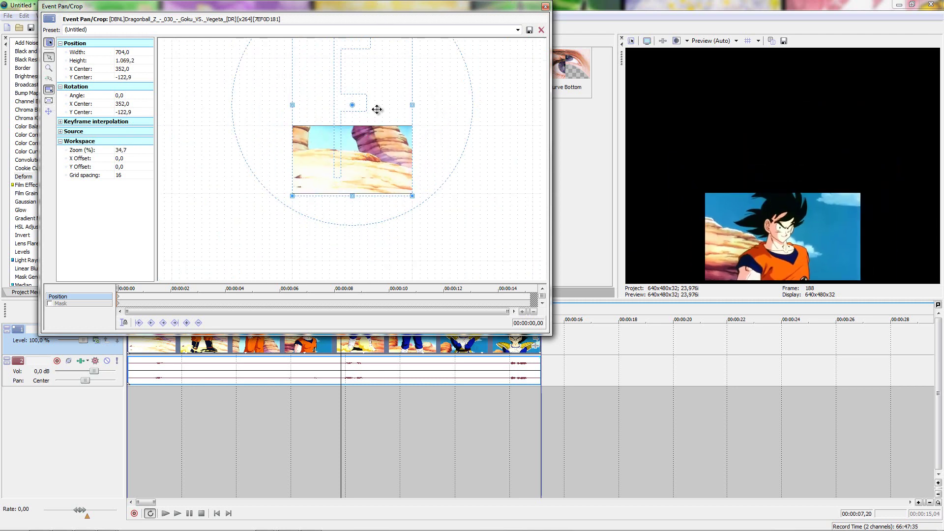
right_click(377, 119)
click(406, 129)
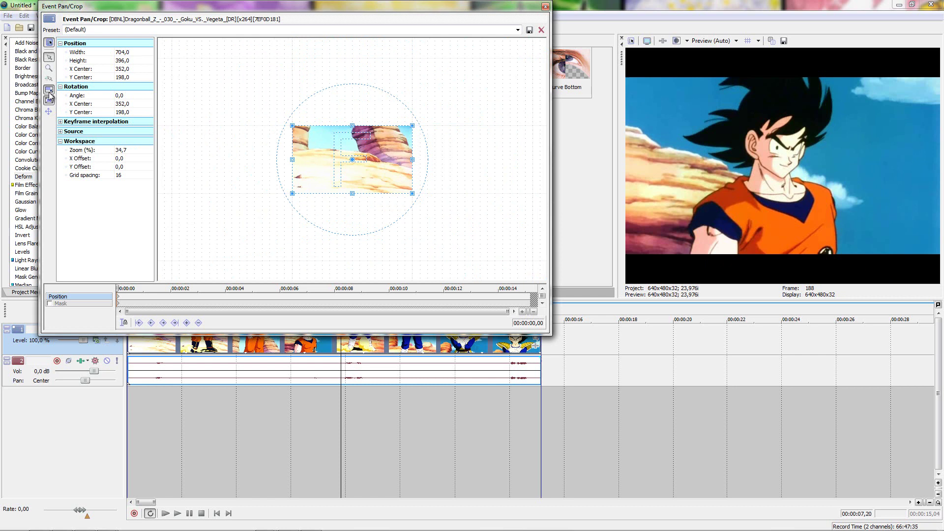
Unlock the crop frame's aspect ratio, try flattening the frame to about 960 × 97, and restore it.
click(48, 89)
click(49, 111)
click(48, 111)
click(49, 111)
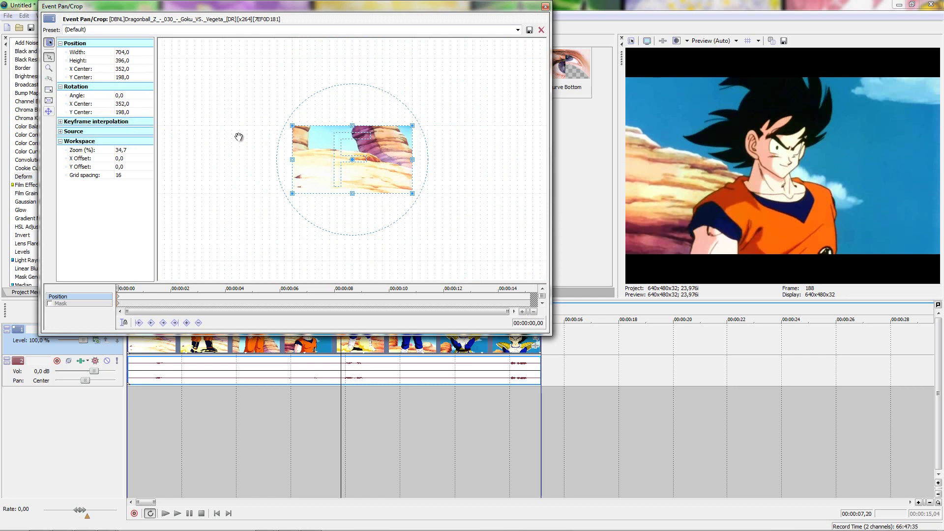
mouse_move(352, 125)
mouse_down()
mouse_move(359, 58)
mouse_move(362, 124)
mouse_up()
click(48, 90)
click(49, 100)
drag(352, 125, 358, 151)
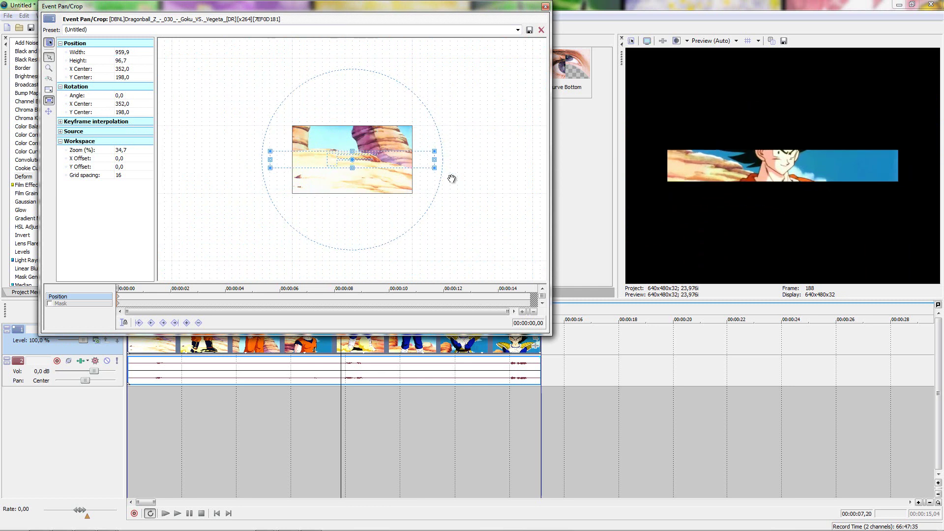
right_click(394, 160)
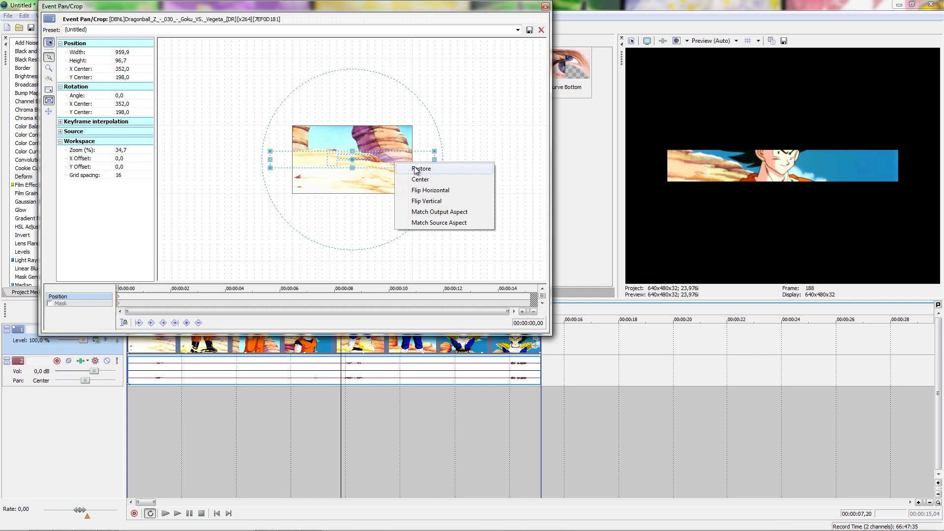
click(406, 168)
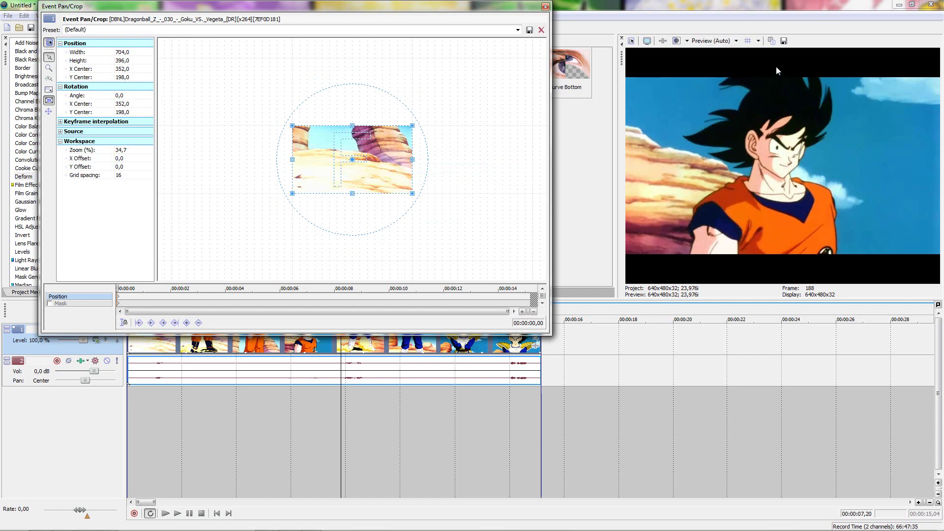
Turn off Maintain aspect ratio in the video event's properties.
right_click(476, 349)
click(492, 337)
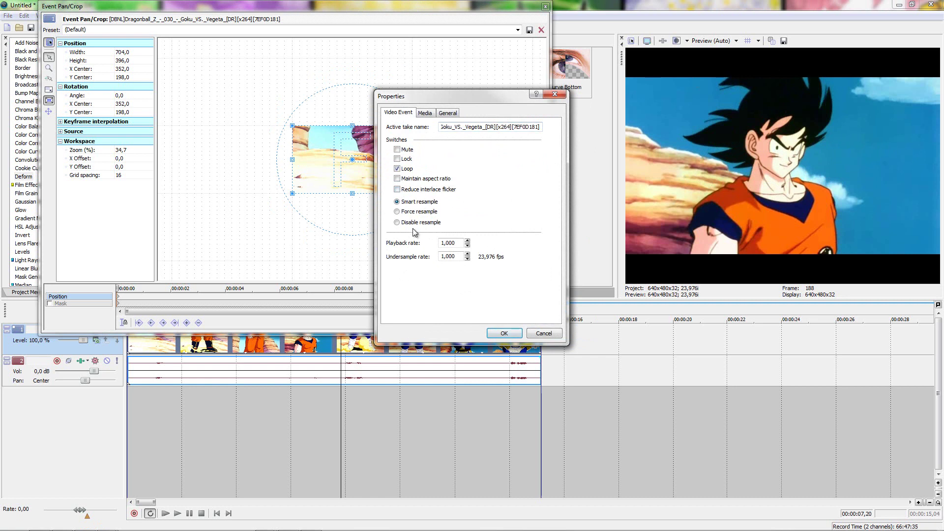
click(503, 333)
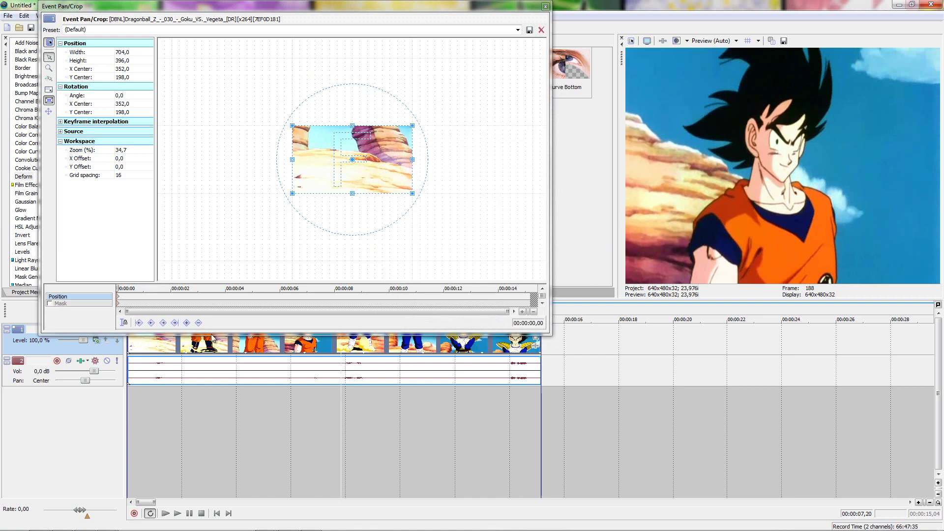
Check the preview picture at several points along the clip.
click(273, 352)
click(219, 350)
click(315, 350)
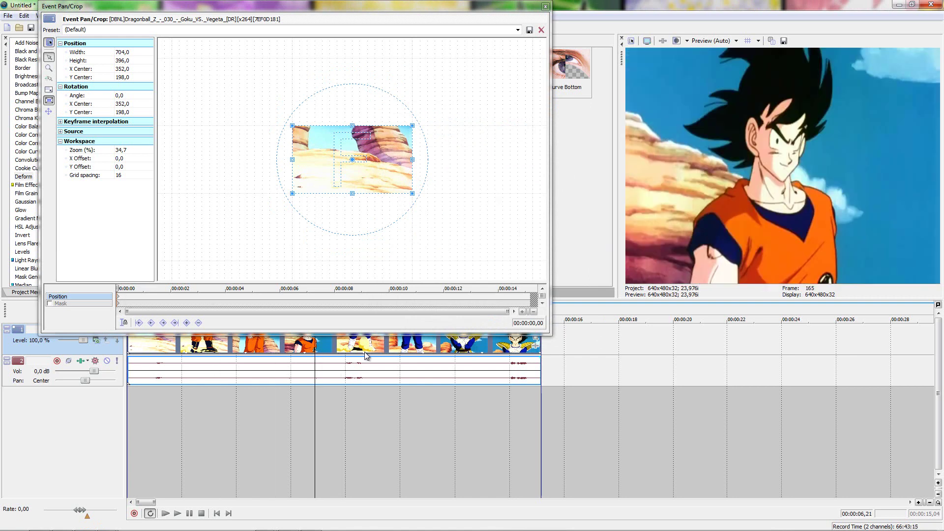
click(424, 345)
click(478, 344)
click(410, 373)
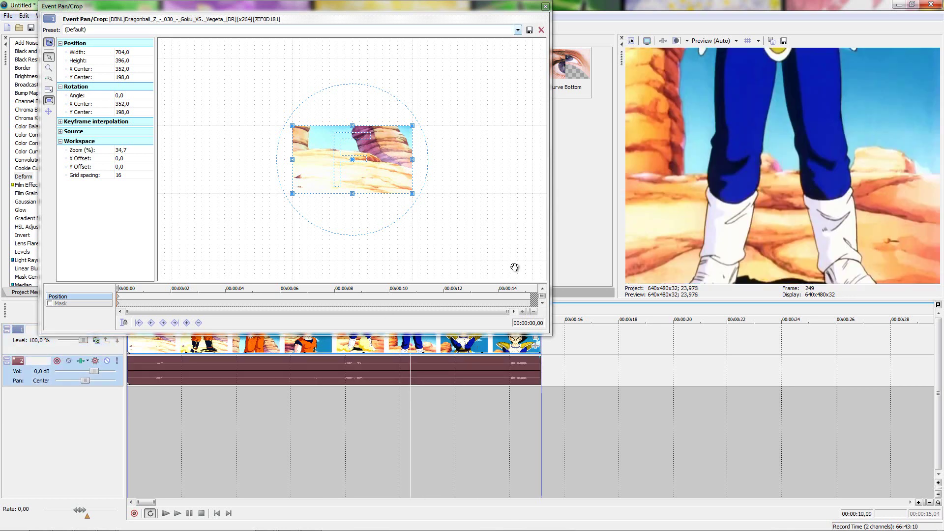
click(392, 349)
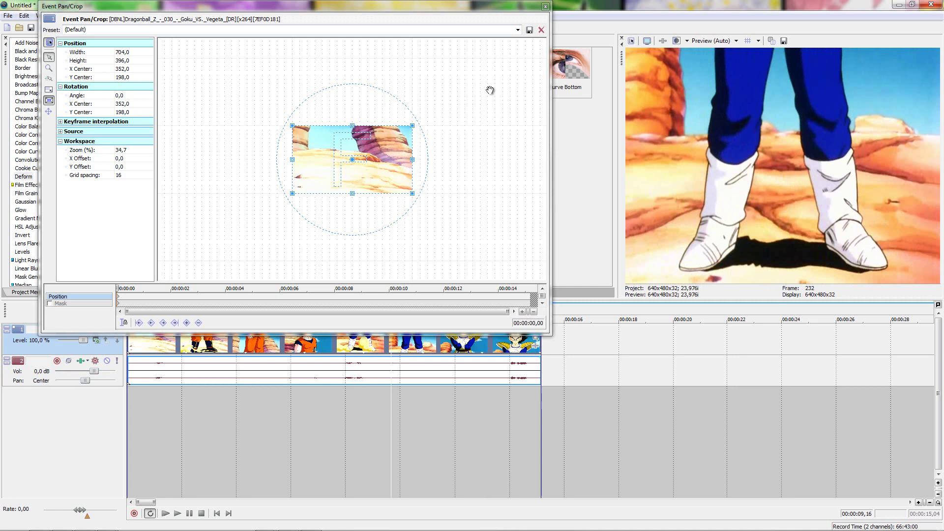
Try the 4:3 Standard TV aspect ratio crop preset and view the clip's first frame.
click(518, 30)
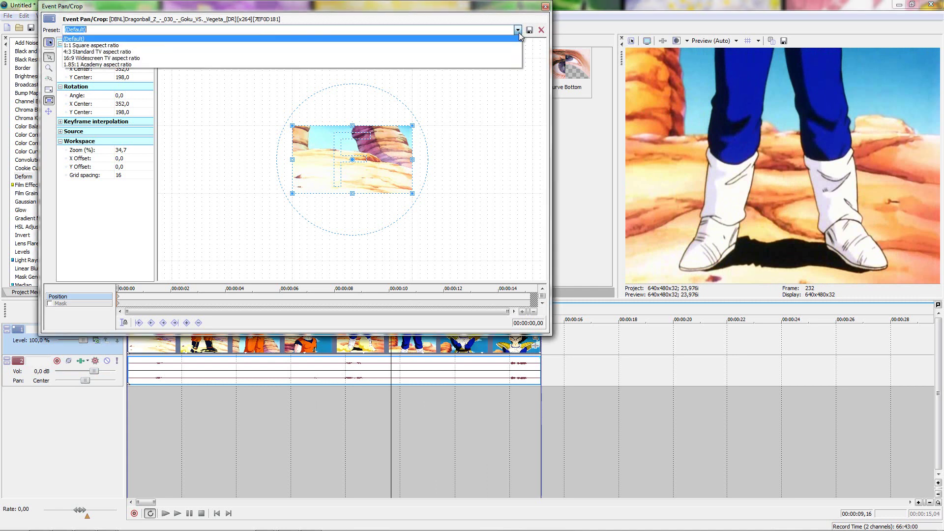
click(488, 52)
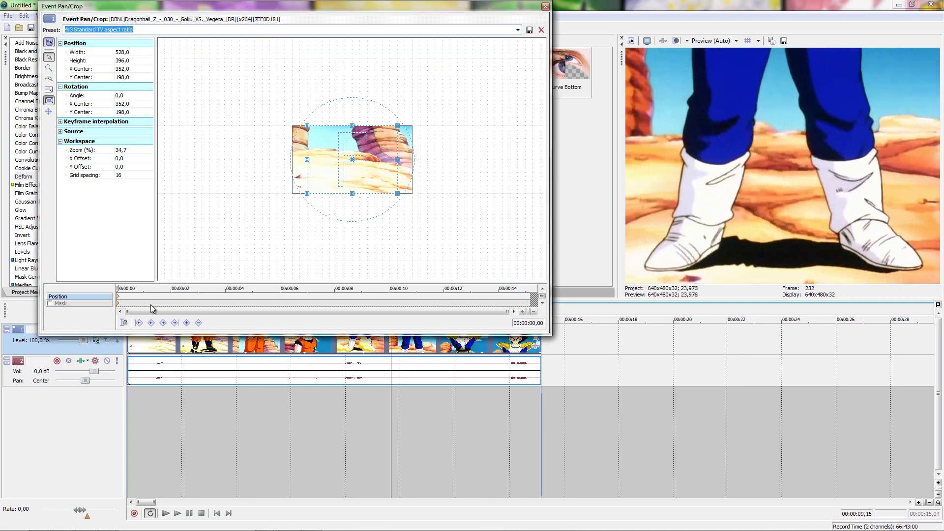
click(117, 300)
scroll(352, 200, up, 3)
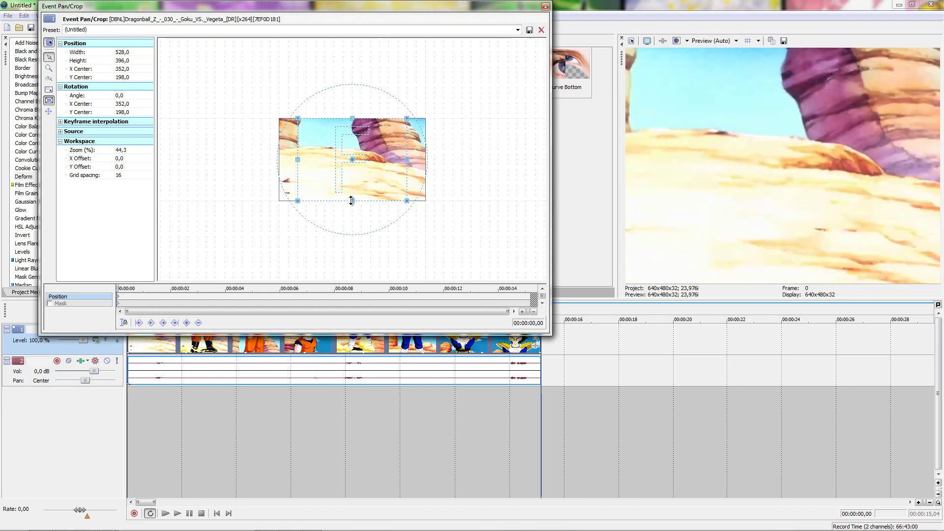
Apply the 16:9 Widescreen TV aspect ratio preset to the clip's crop frame.
click(518, 30)
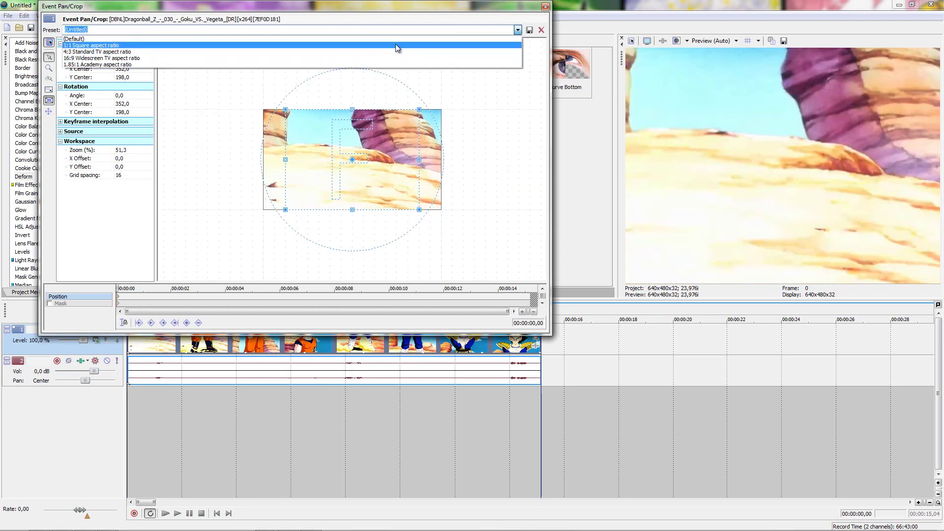
click(390, 58)
click(349, 169)
scroll(350, 172, up, 2)
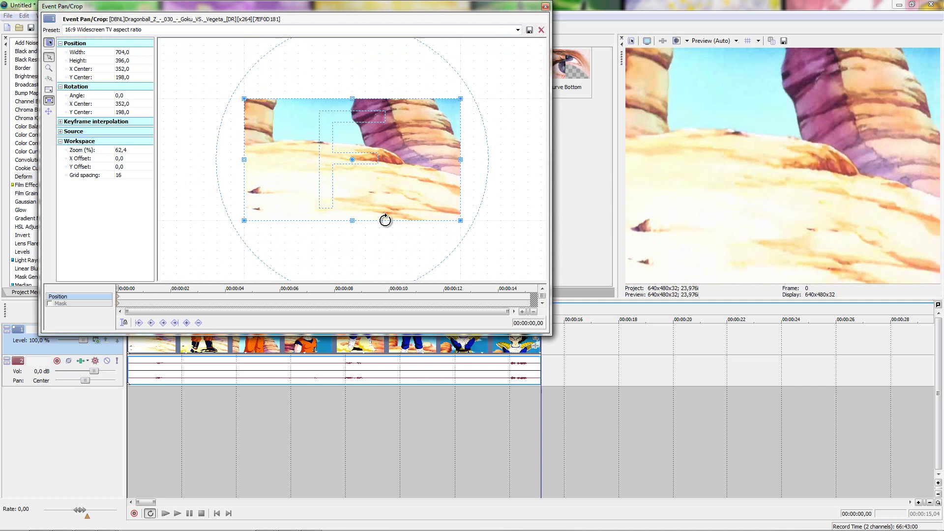
Try reducing the crop frame's height to about 390, then restore the frame.
drag(384, 221, 383, 220)
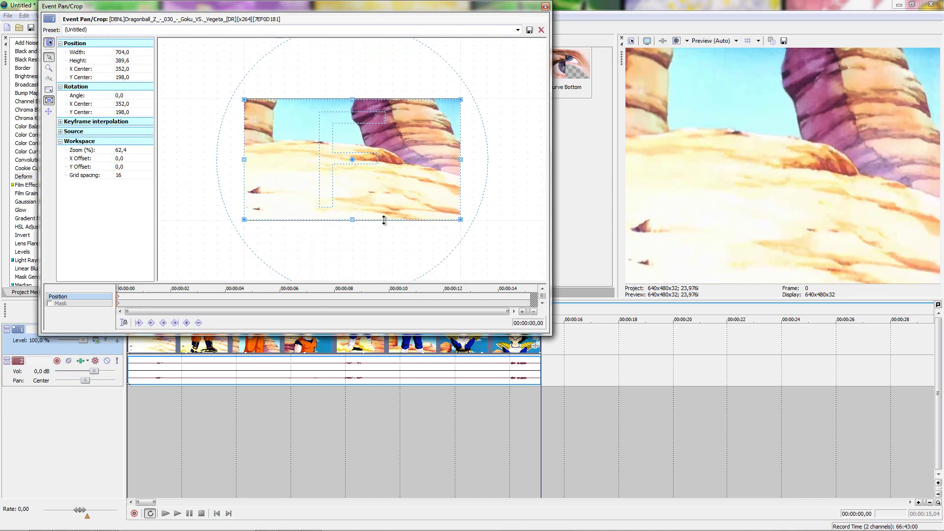
right_click(310, 170)
click(325, 176)
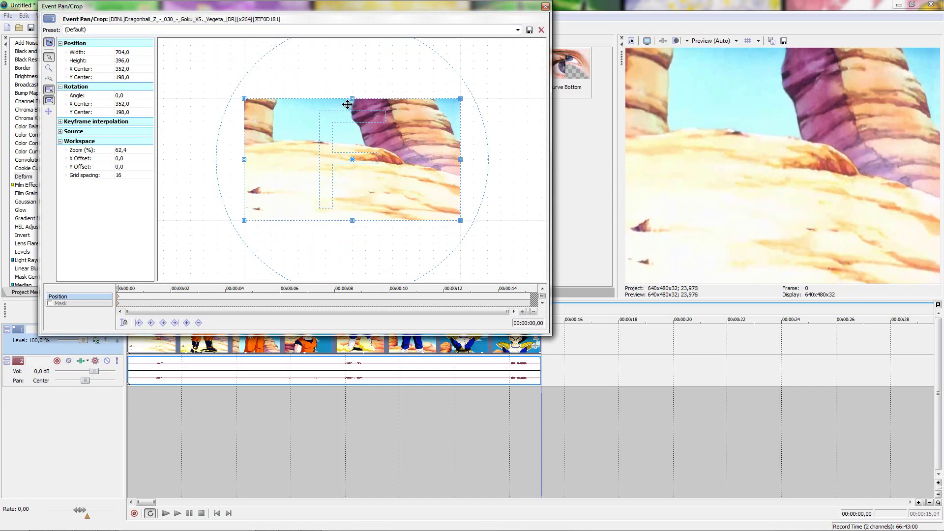
Try shrinking the crop frame proportionally to about 687 × 386.
drag(348, 102, 390, 100)
key(ctrl+z)
scroll(405, 111, up, 1)
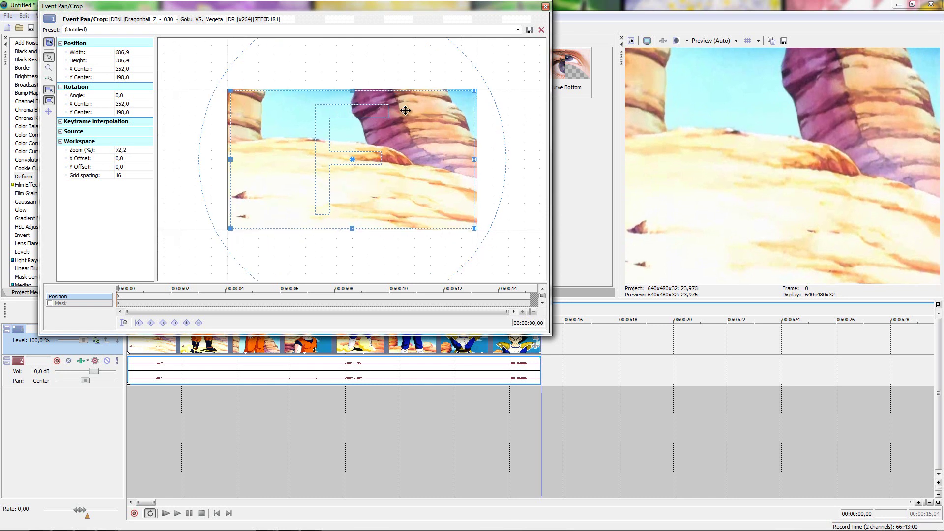
Try adding Position keyframes at 00:00:01,05, 00:00:04,03 and further points up to 00:00:09,23, shifting the crop frame slightly.
key(space)
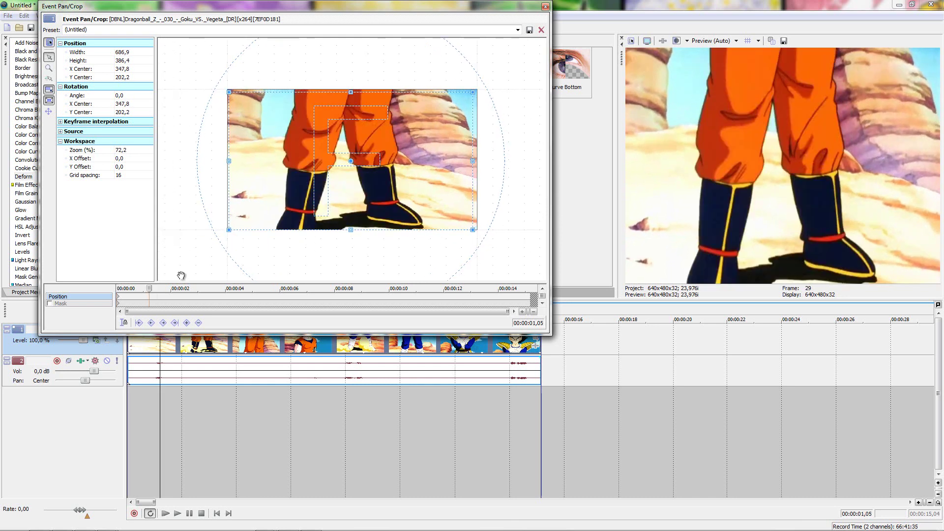
drag(301, 171, 300, 171)
click(228, 295)
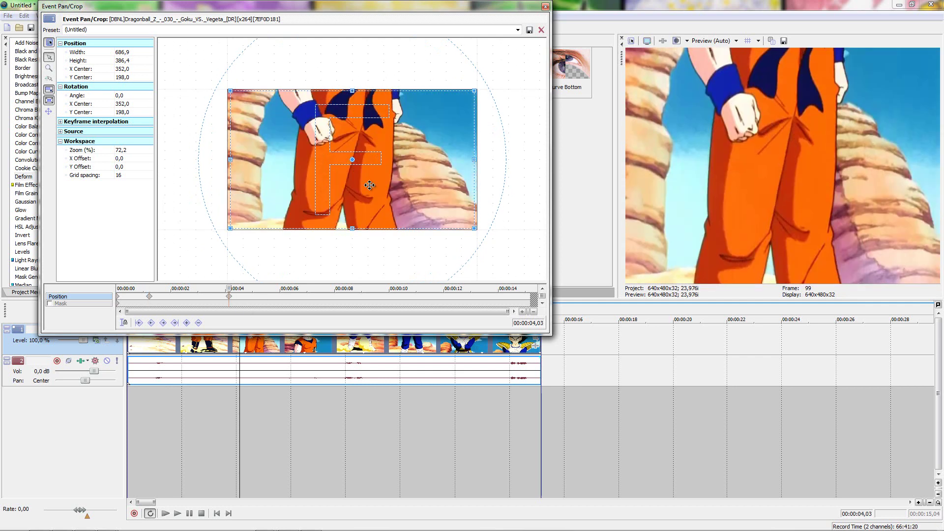
drag(355, 208, 401, 196)
click(319, 297)
click(388, 296)
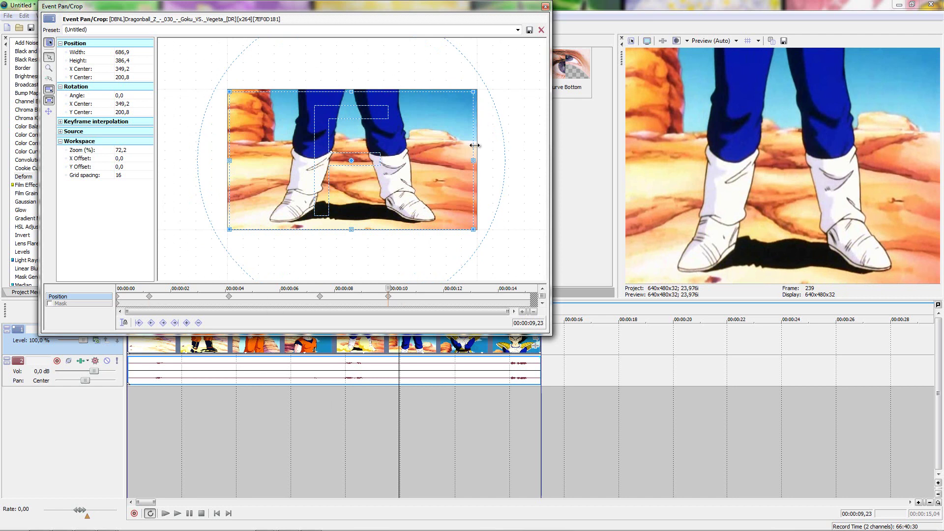
Restore the crop frame to its default framing and set the time selection to the whole clip.
right_click(383, 158)
click(400, 165)
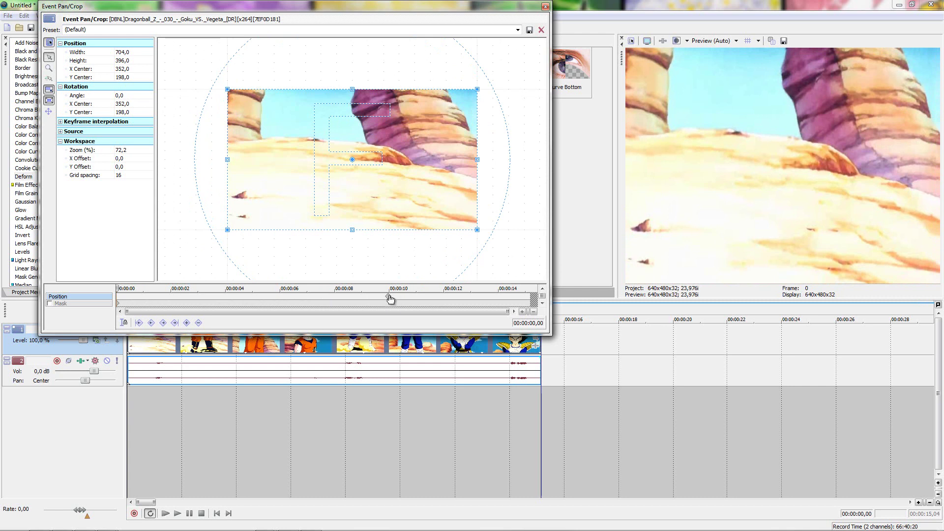
double_click(336, 345)
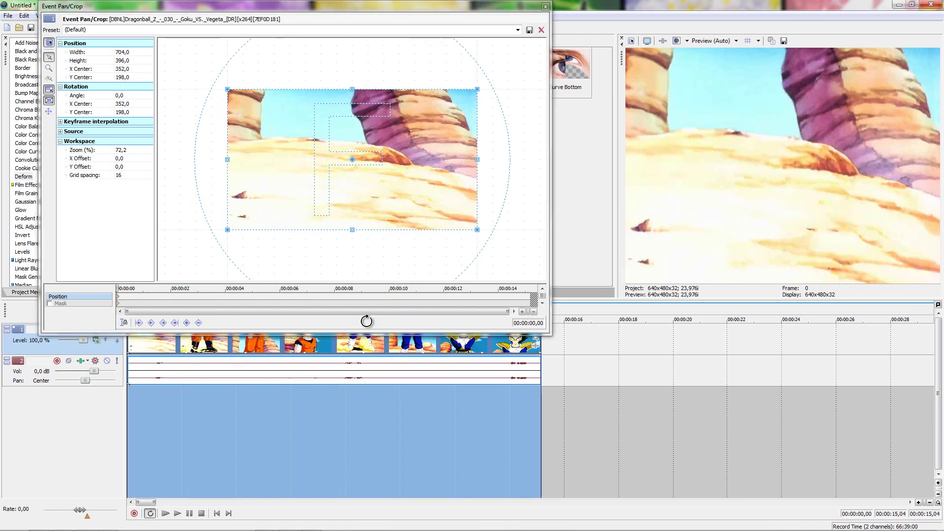
Close the crop settings and apply the 4:3 preset of the Deform effect to the widescreen clip.
click(545, 7)
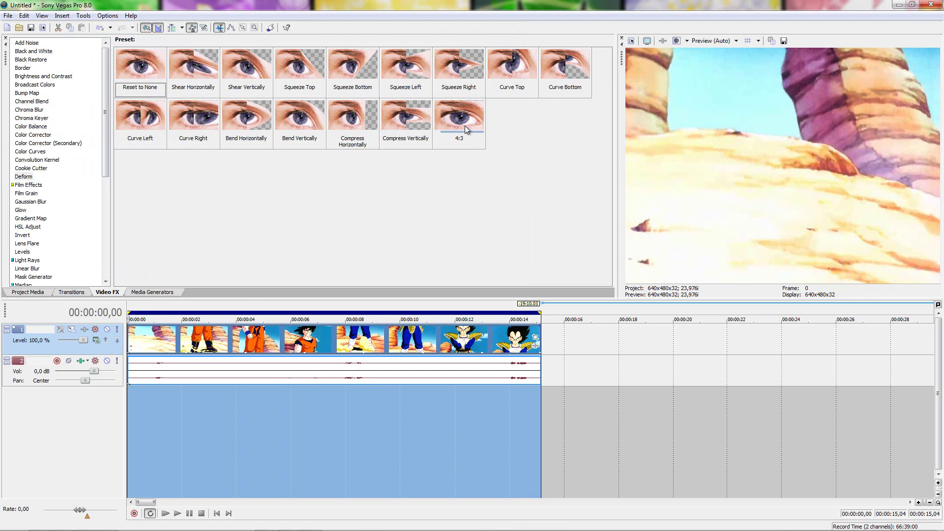
drag(464, 125, 428, 344)
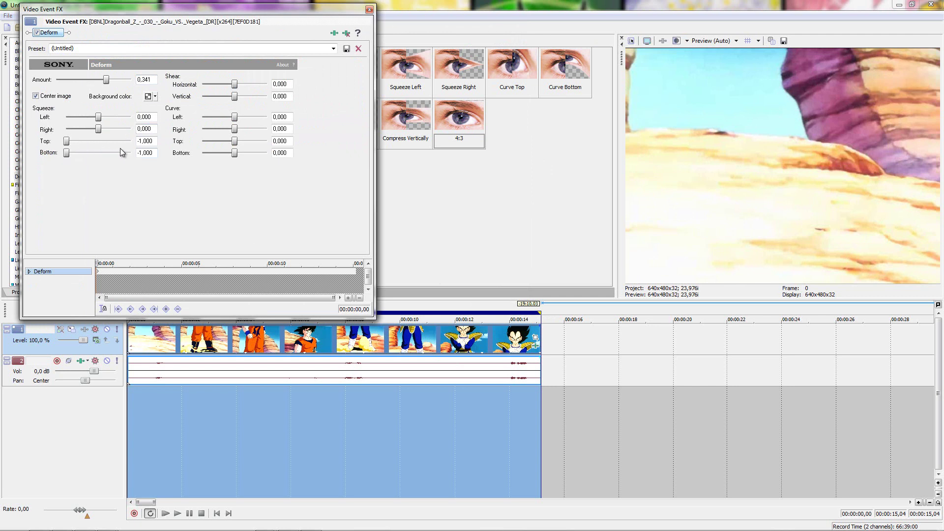
Examine the deformed widescreen clip at several points along the timeline, along with its crop and Deform settings.
click(316, 331)
click(346, 346)
click(404, 347)
right_click(405, 349)
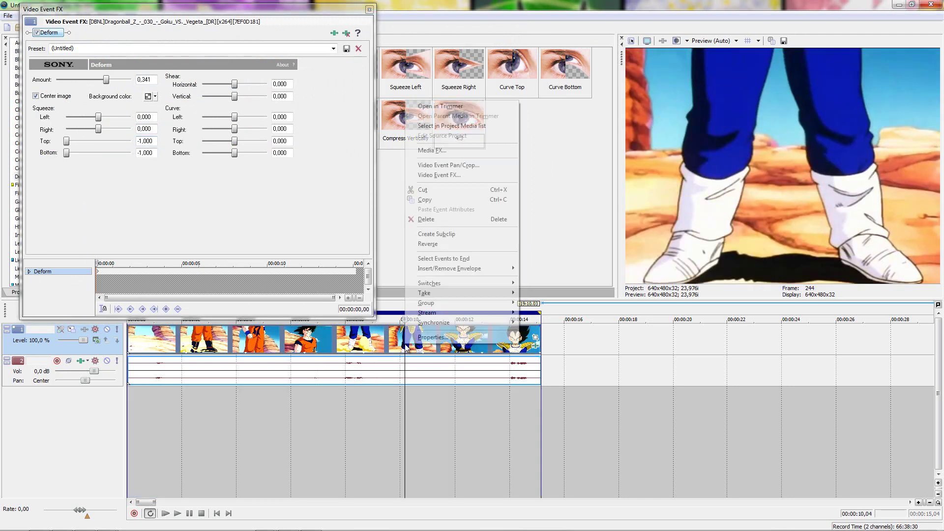
click(448, 166)
click(542, 9)
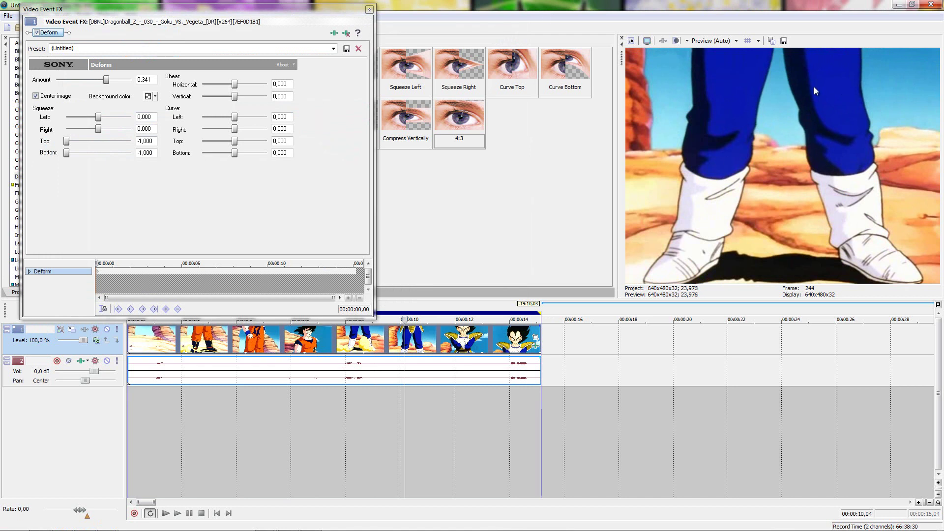
double_click(479, 338)
click(397, 341)
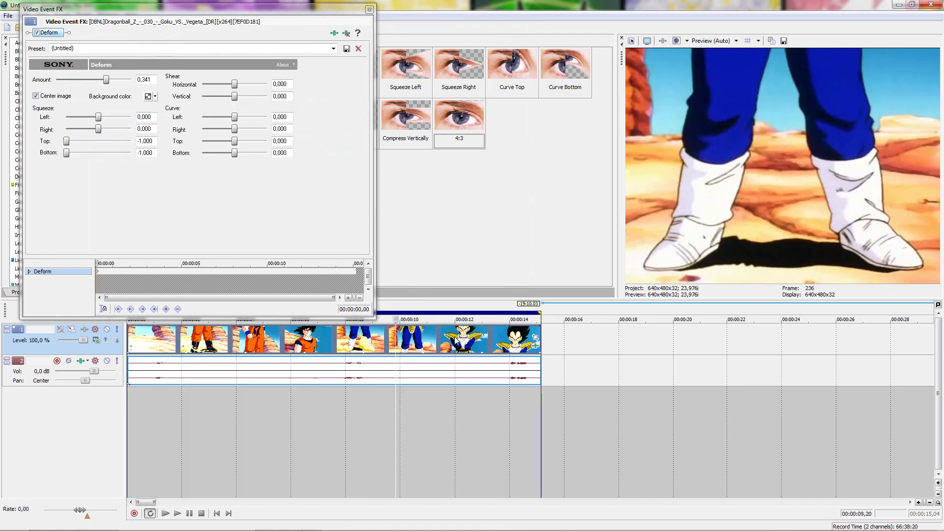
click(454, 337)
click(500, 340)
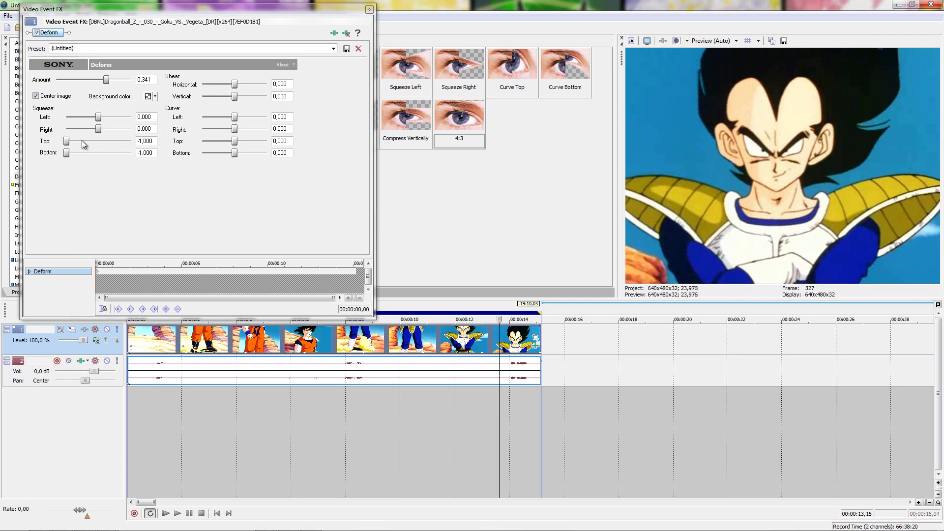
drag(67, 141, 82, 141)
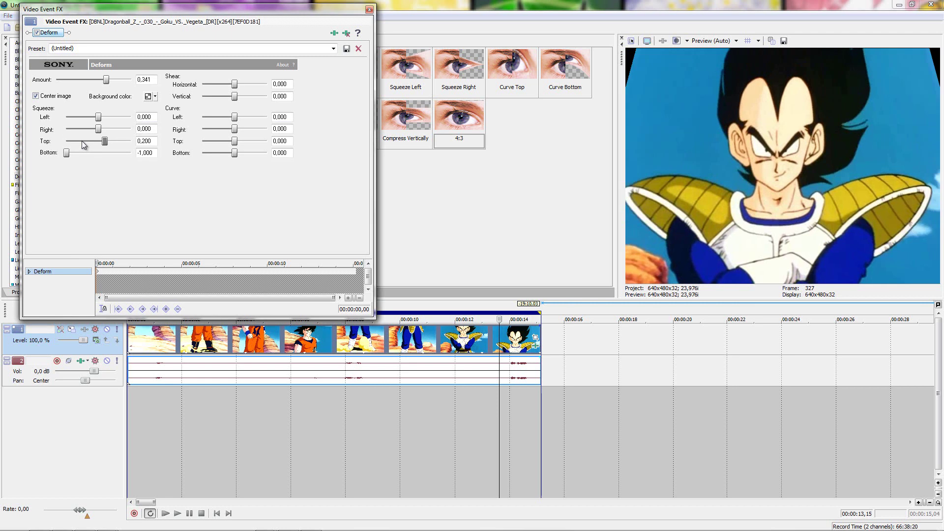
click(369, 10)
Import Episode 045 Part 002 from the desktop's DBZ Episode Clips, Freeza Saga folder and place it on the video track at about 28 seconds.
click(408, 341)
scroll(408, 341, down, 5)
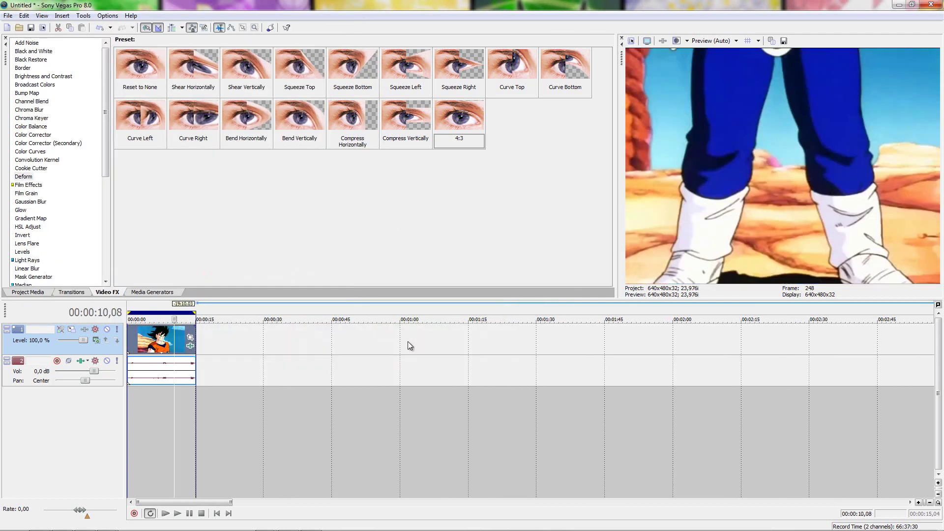
click(25, 293)
click(23, 41)
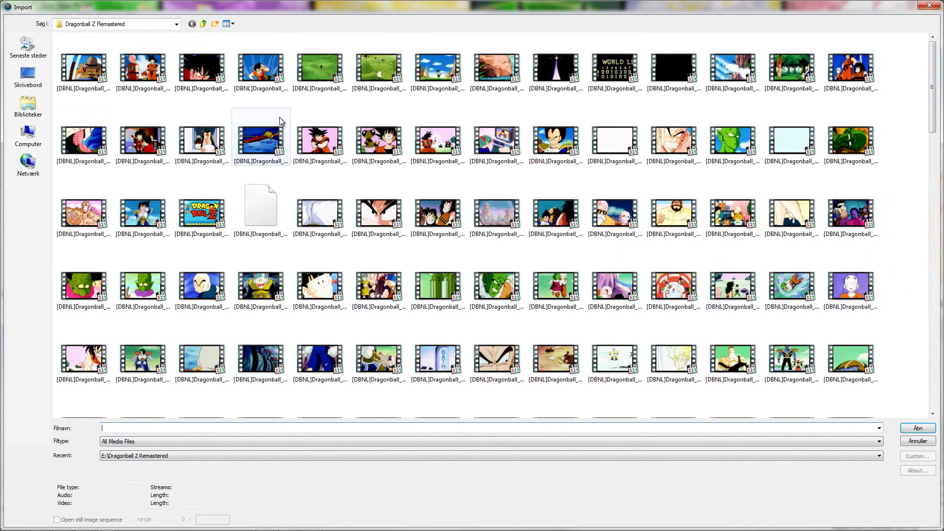
click(203, 23)
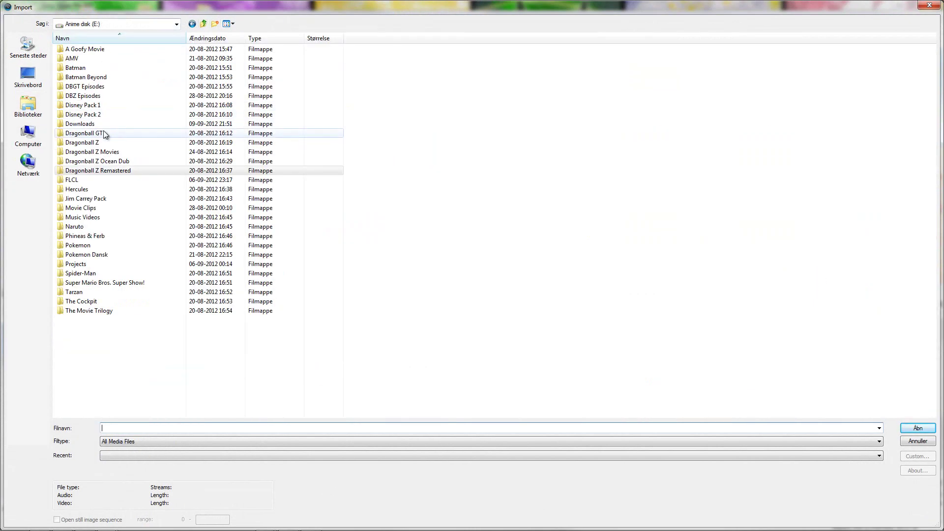
click(28, 76)
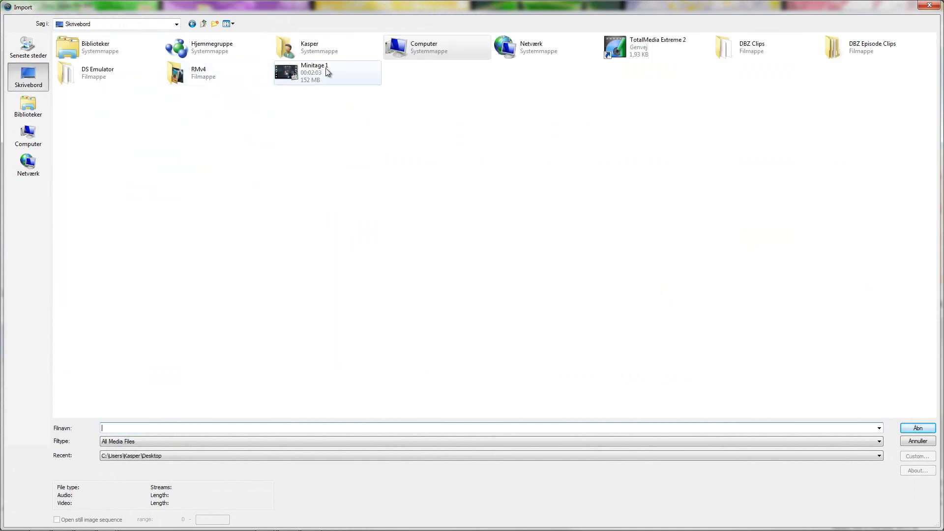
click(853, 49)
double_click(851, 48)
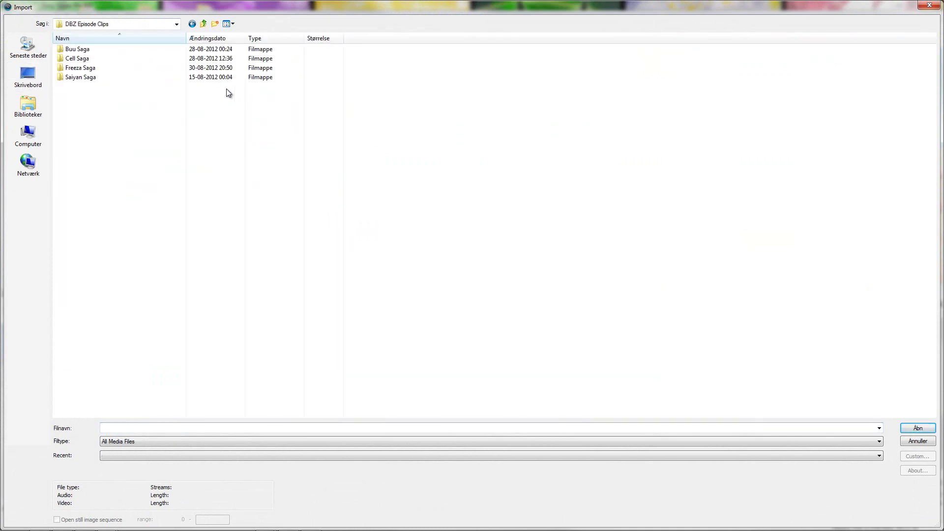
double_click(98, 69)
double_click(143, 64)
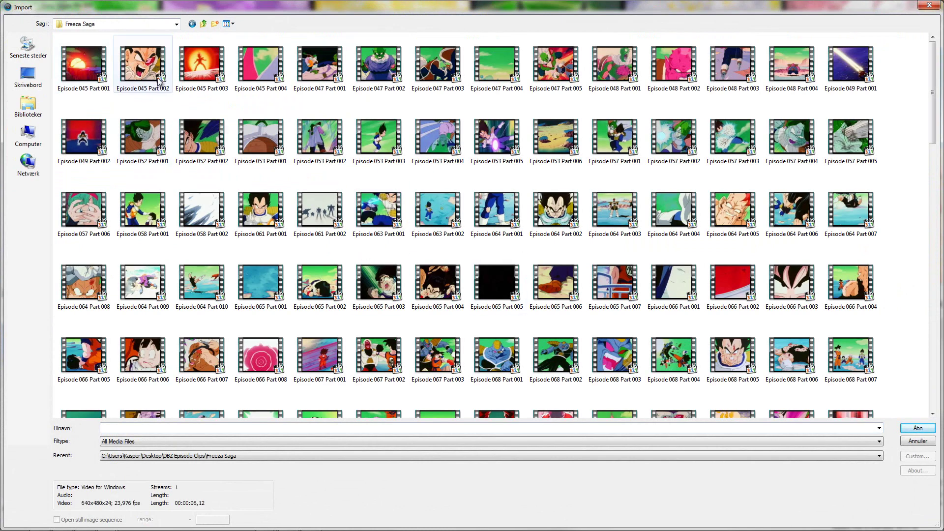
drag(222, 262, 262, 346)
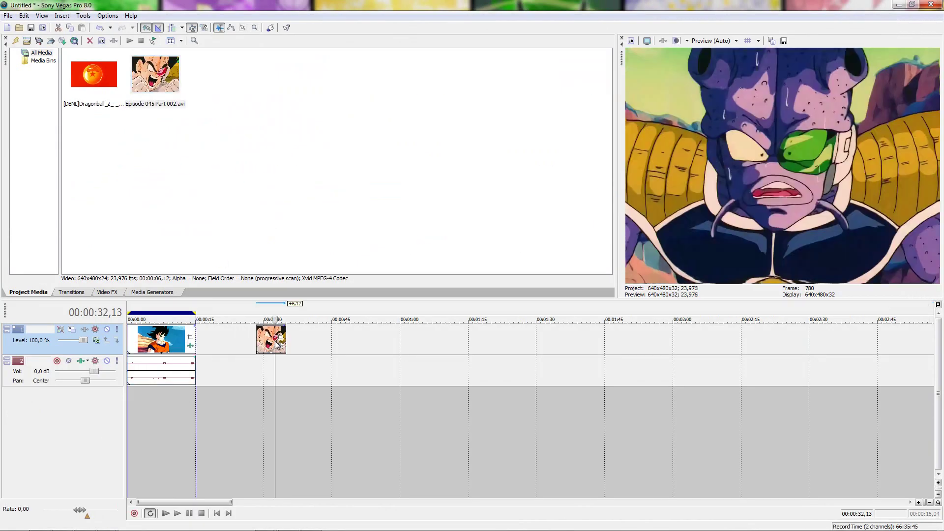
Set the project's frame size to 1280 wide by 720 high.
click(631, 41)
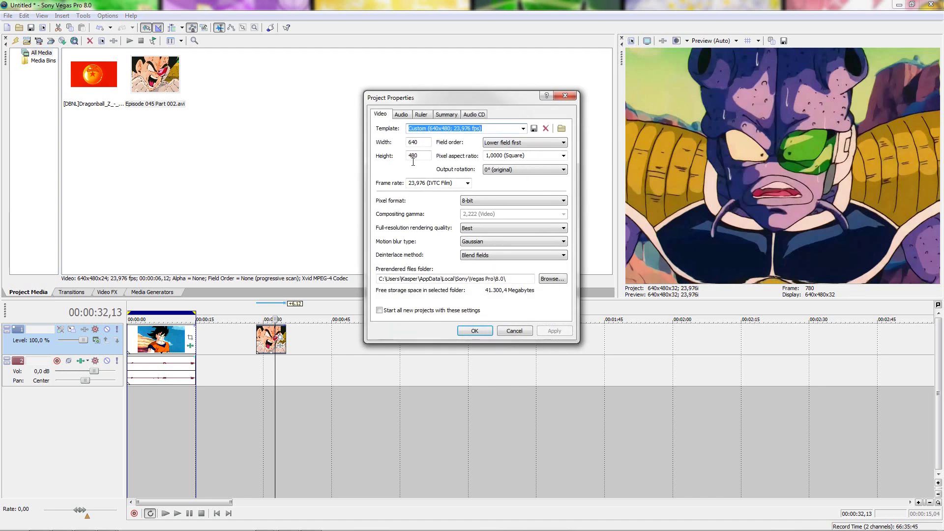
text(1280x)
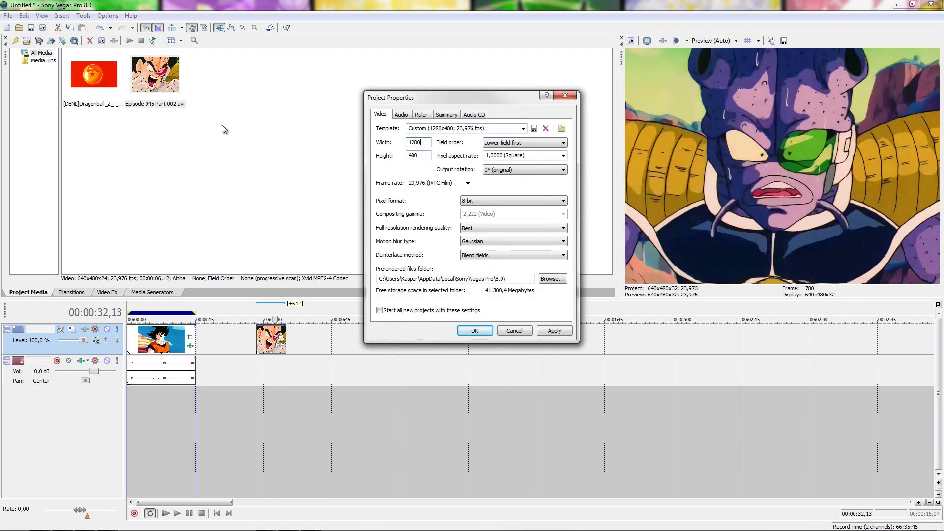
text(720)
click(553, 335)
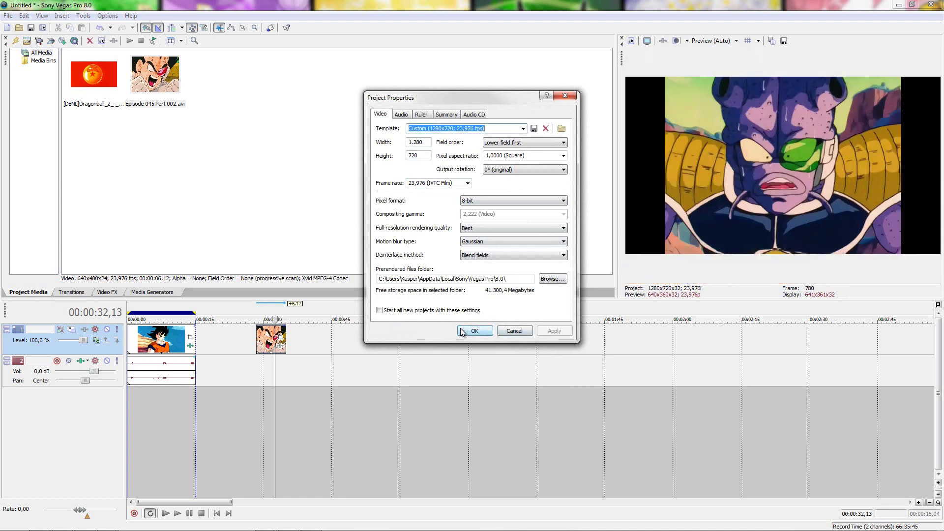
click(475, 331)
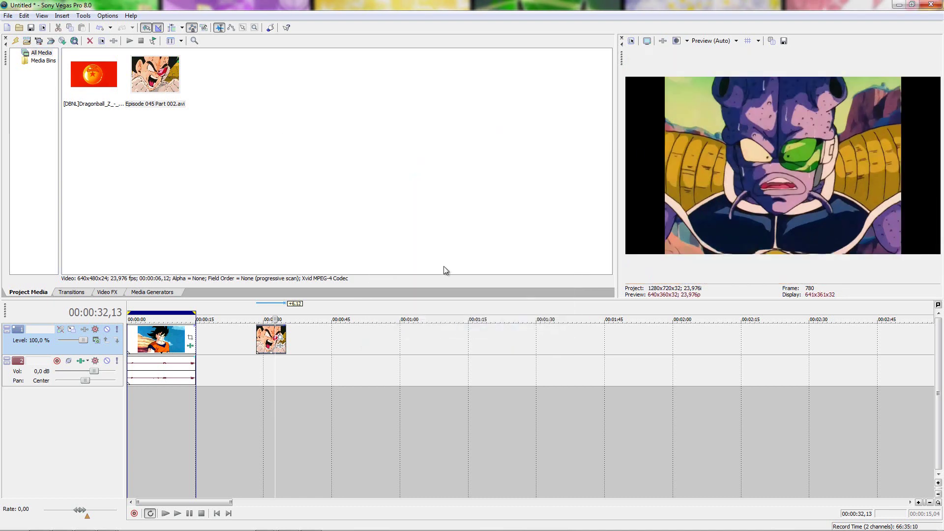
Try cropping the Episode 045 clip with the 16:9 Widescreen TV aspect ratio preset, then restore its framing.
click(270, 340)
scroll(270, 342, up, 2)
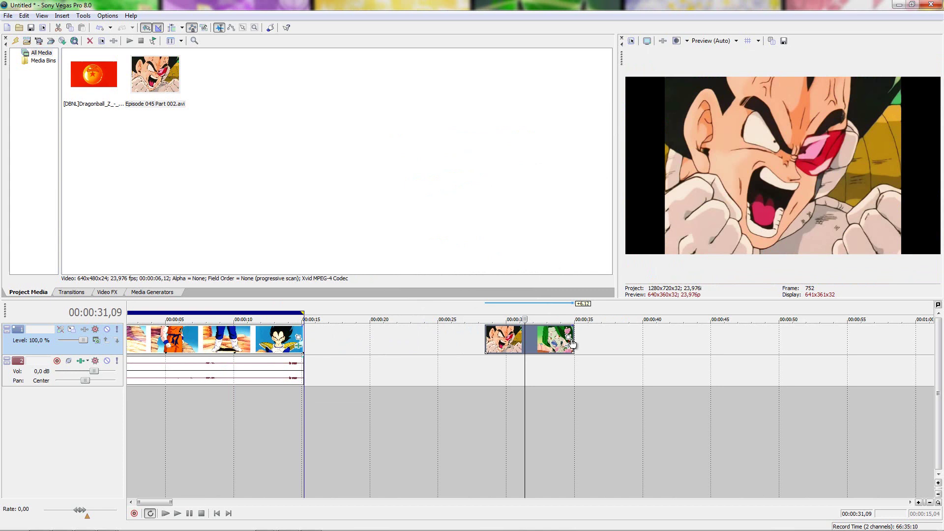
click(569, 337)
click(354, 29)
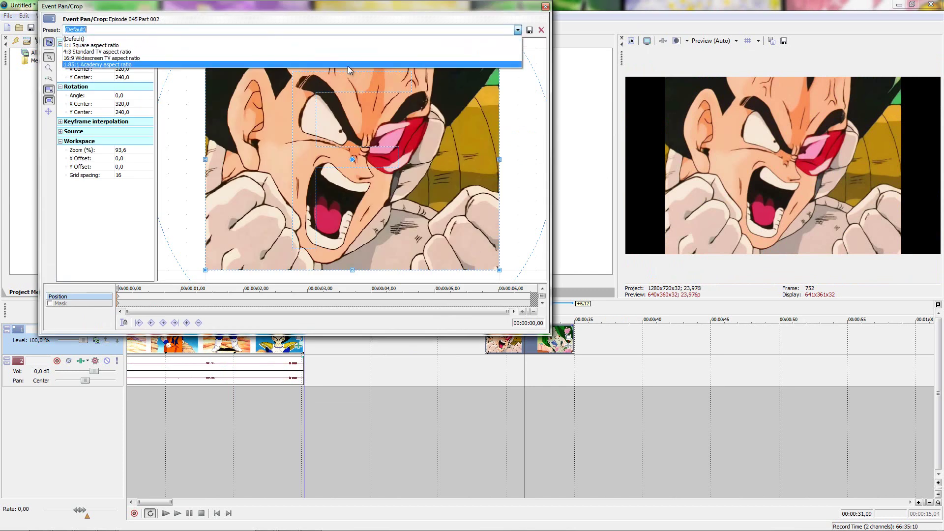
click(333, 58)
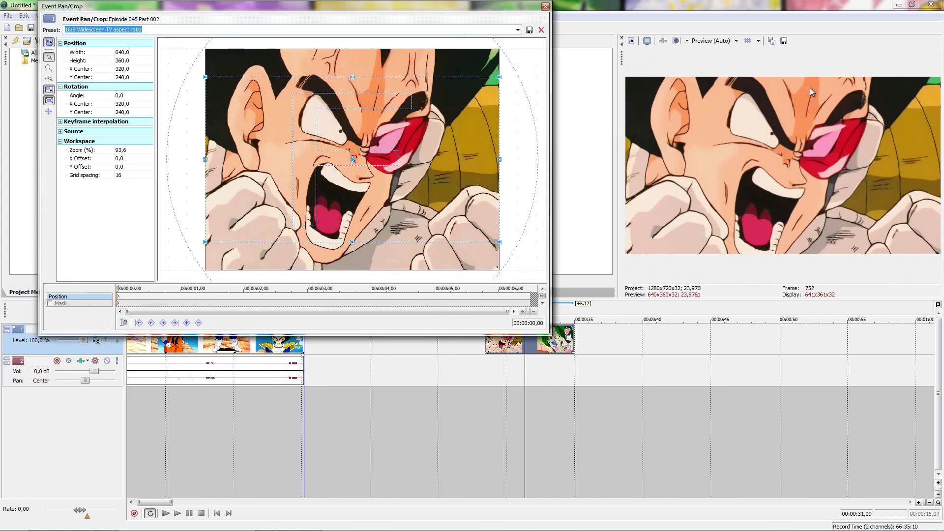
right_click(437, 114)
click(457, 121)
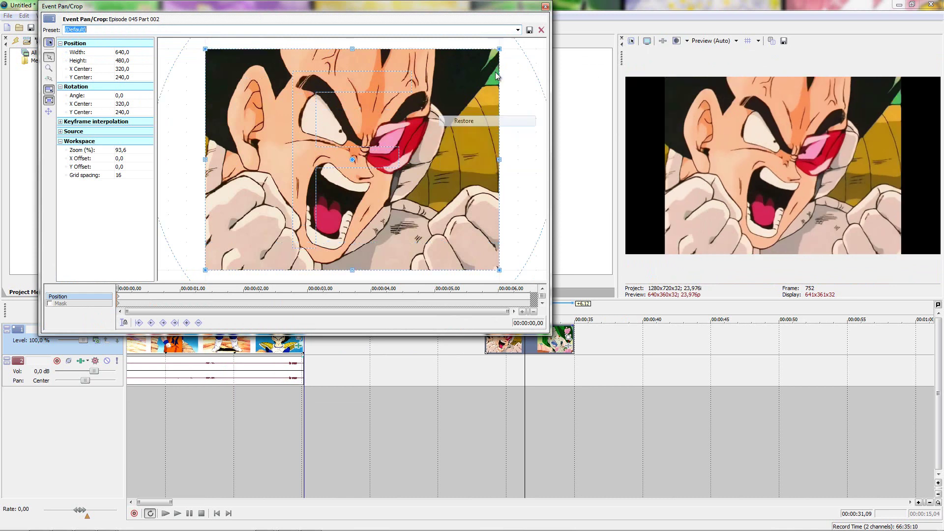
click(545, 6)
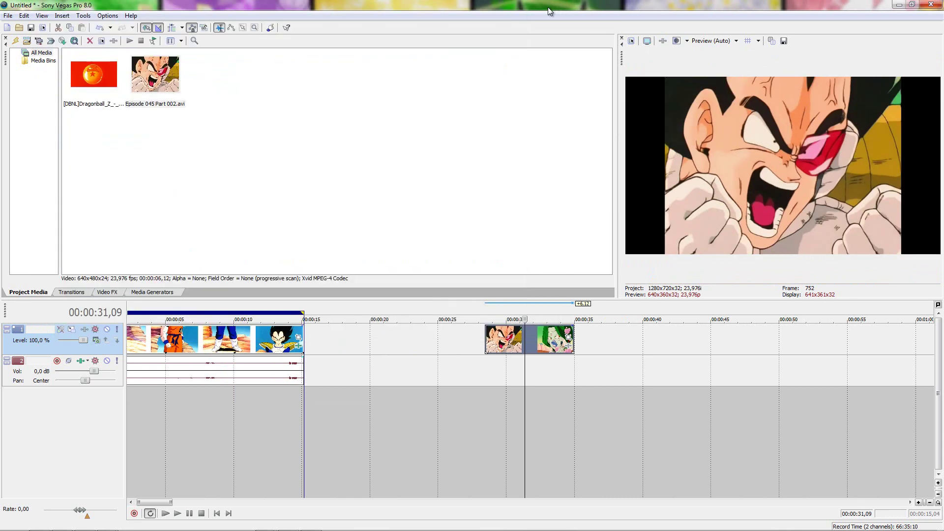
Apply the 4:3 Deform preset to the Episode 045 clip, setting top and bottom squeeze to 0 and left and right squeeze to -1.
click(108, 291)
drag(459, 120, 525, 348)
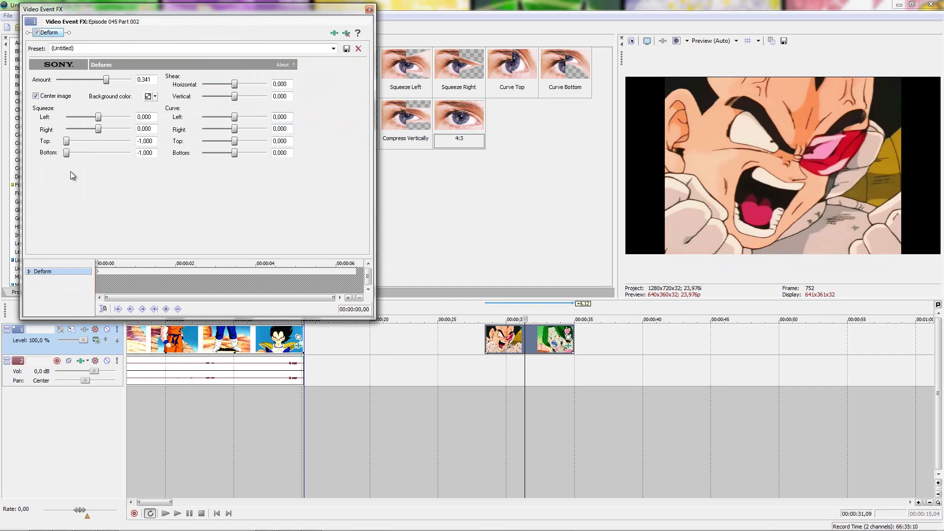
double_click(81, 144)
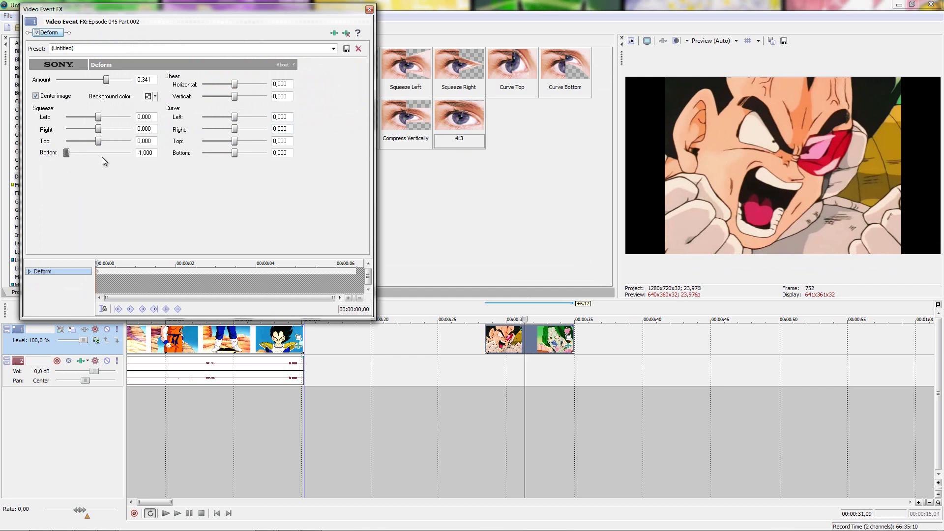
double_click(103, 158)
drag(98, 117, 66, 129)
Turn off Maintain aspect ratio in the Episode 045 clip's properties.
right_click(524, 330)
click(524, 322)
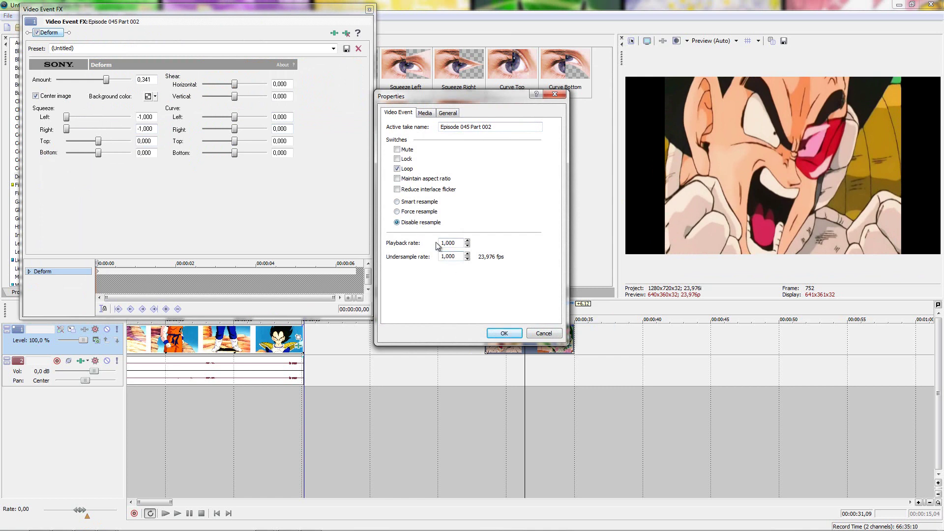
click(509, 333)
Check the picture of the Episode 045 clip at several points along its length, then close the effect settings.
double_click(541, 346)
scroll(592, 375, up, 5)
scroll(595, 373, up, 1)
click(724, 347)
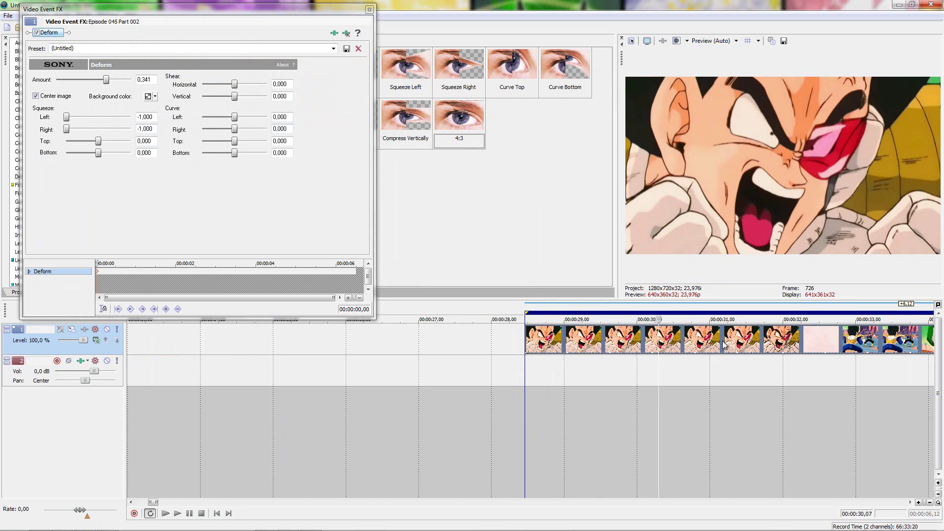
click(773, 347)
scroll(774, 347, down, 3)
click(556, 347)
click(577, 346)
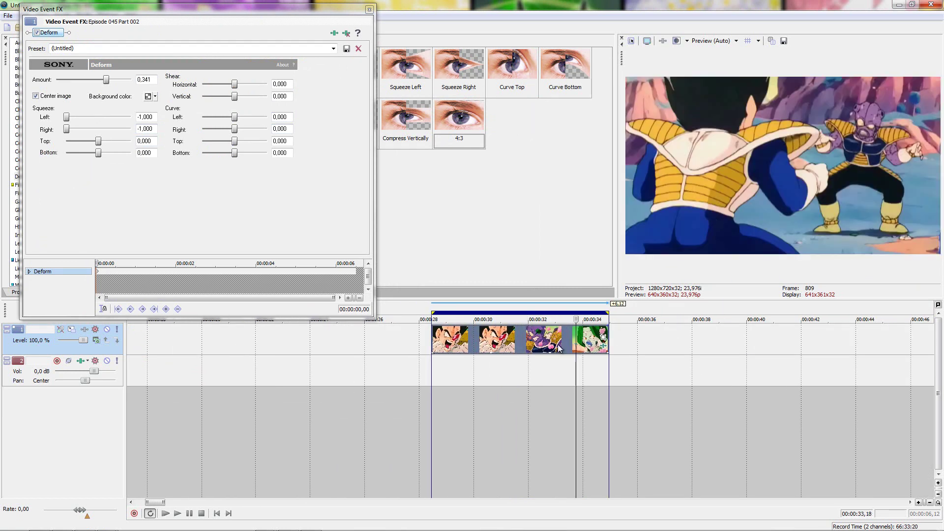
click(545, 345)
click(495, 344)
click(370, 10)
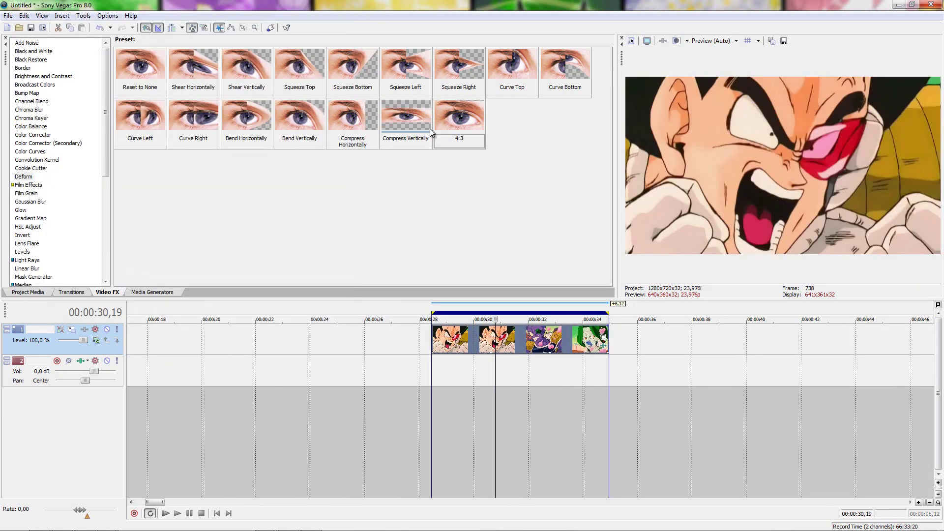
Check the widescreen clip's picture in the 1280x720 frame and review its event properties without changing them.
scroll(403, 344, down, 4)
scroll(223, 347, up, 1)
click(223, 347)
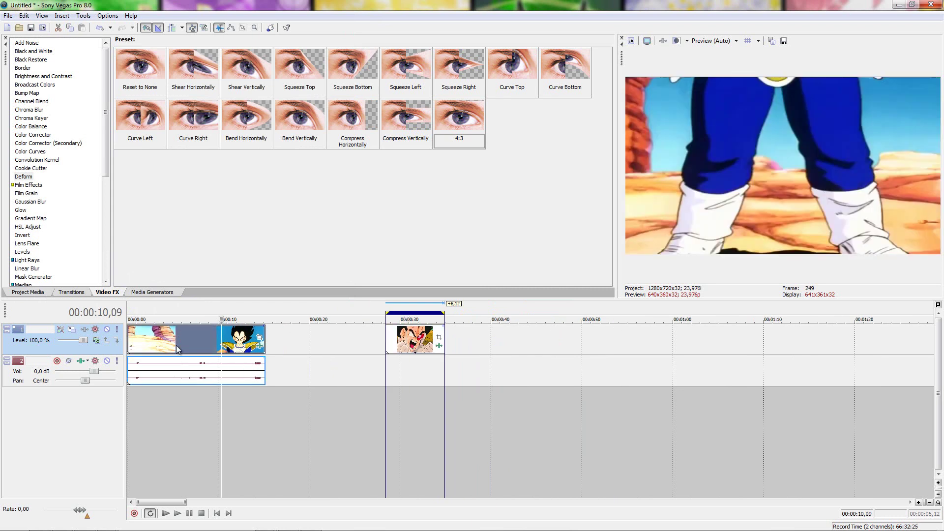
click(176, 339)
right_click(205, 335)
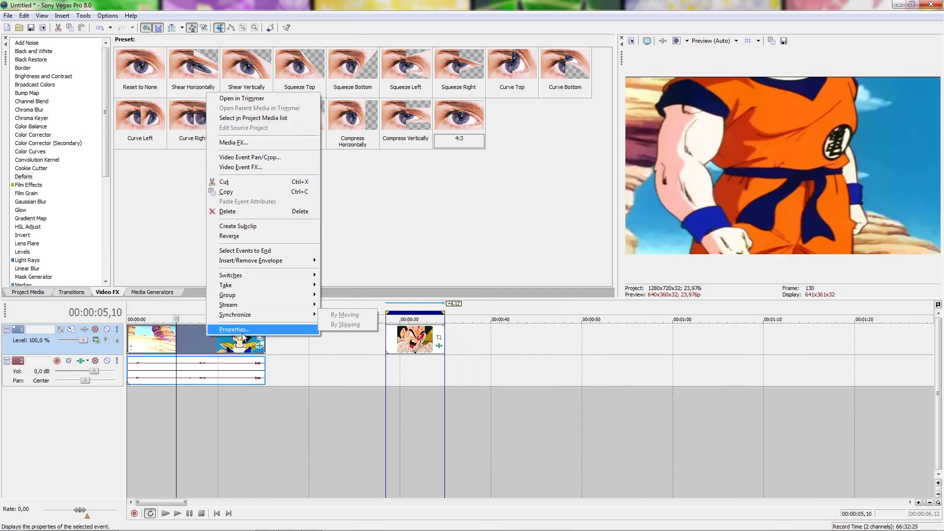
click(253, 330)
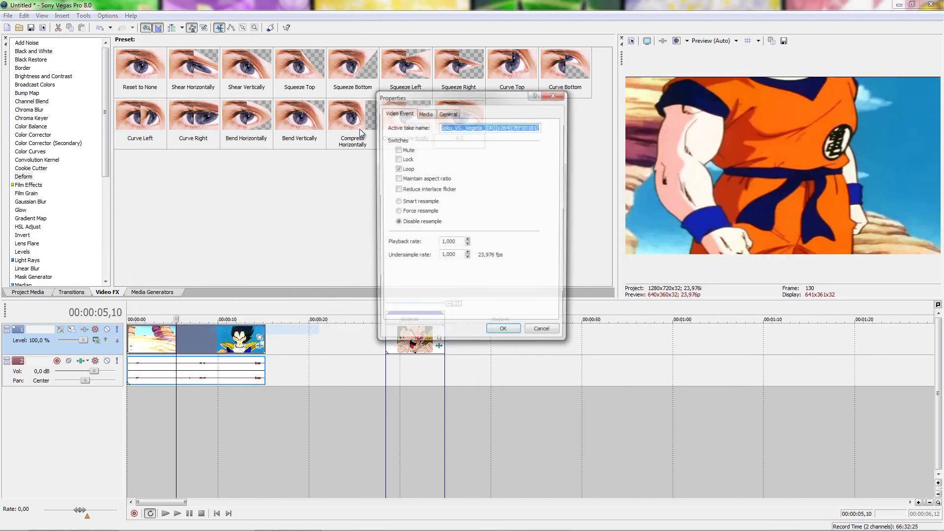
click(544, 333)
Remove the Deform effect from the widescreen clip.
click(260, 346)
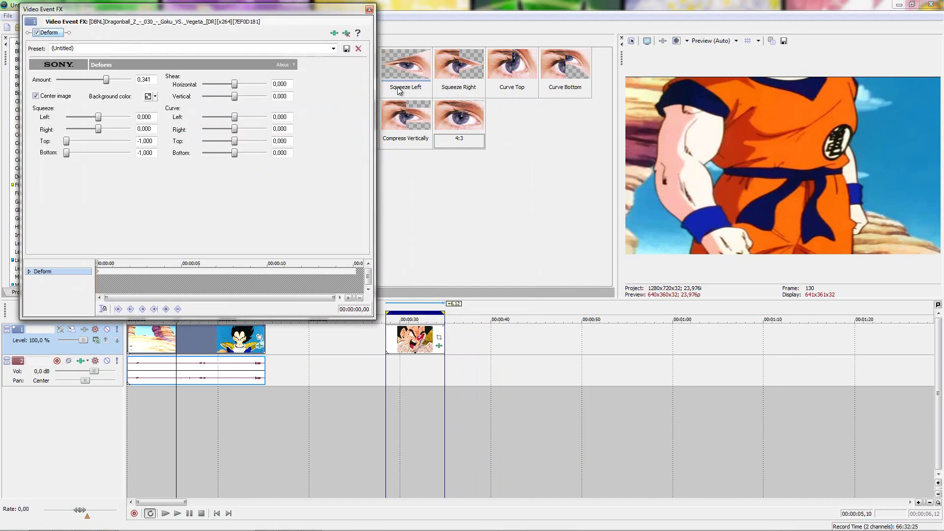
click(347, 34)
double_click(226, 418)
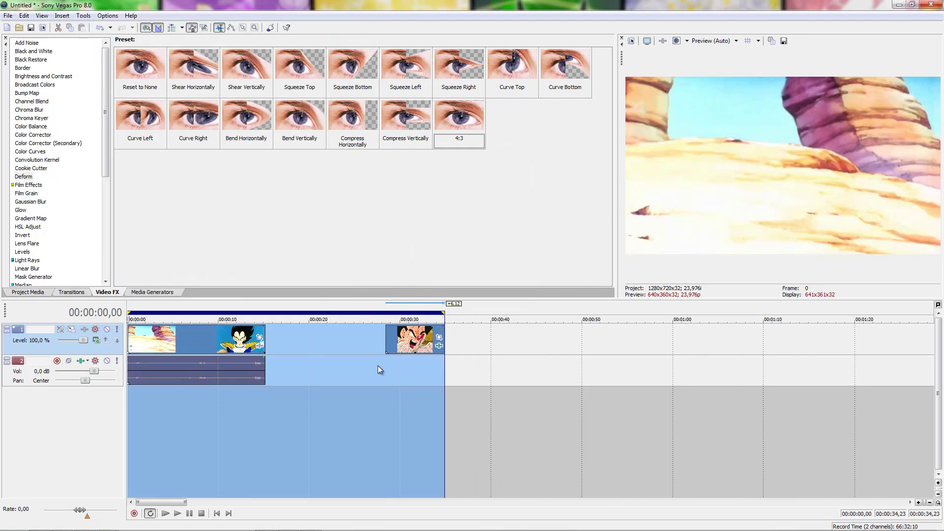
Move the Episode 045 clip to start directly after the widescreen clip at 00:00:15,04 and set the time selection to it.
drag(393, 341, 286, 348)
double_click(288, 347)
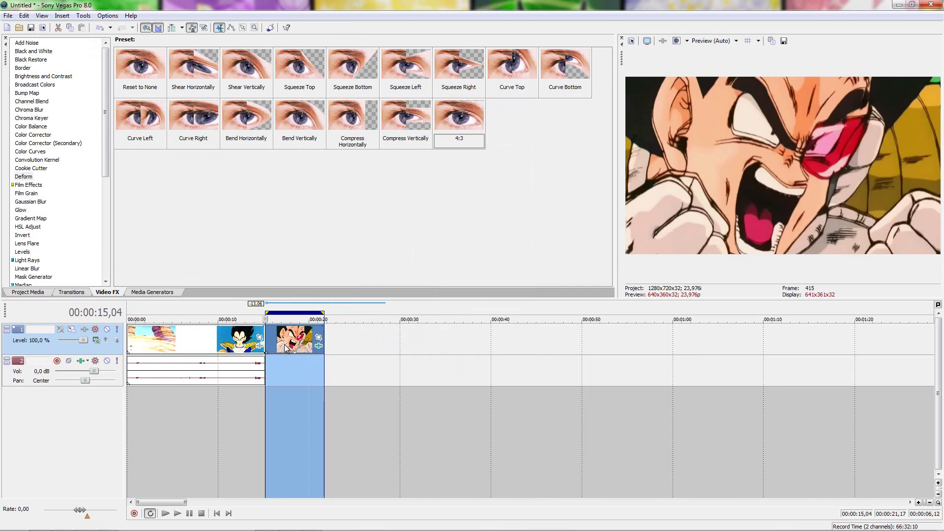
Set the time selection over both clips, check the picture at a few points and review the Deform effect's presets.
double_click(273, 442)
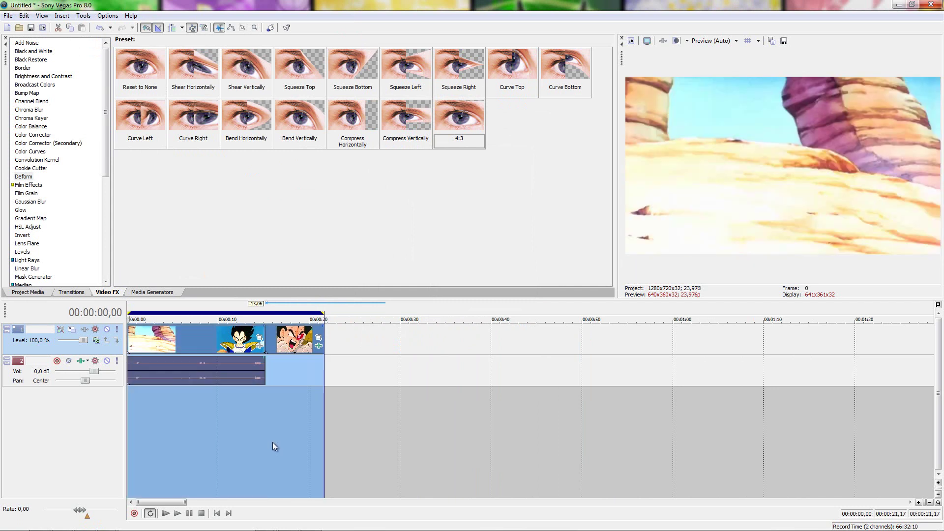
click(232, 417)
click(252, 415)
click(284, 417)
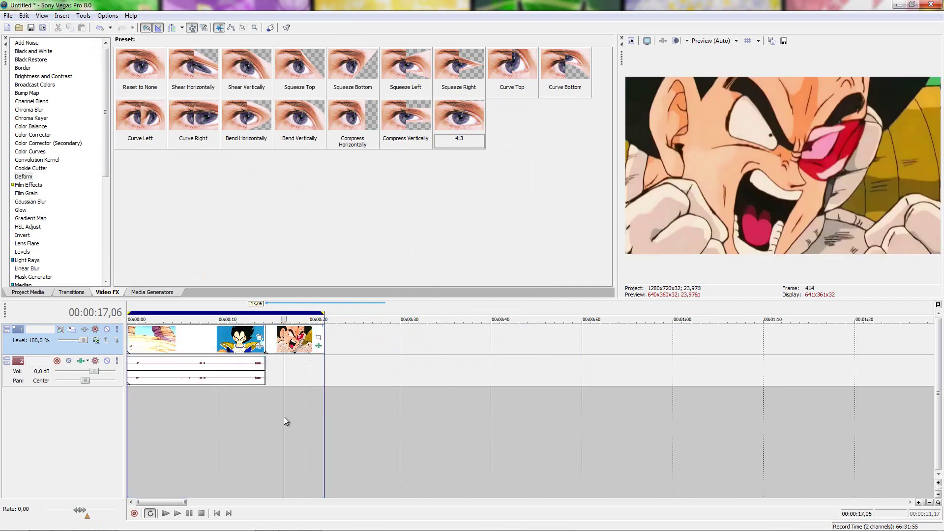
scroll(74, 182, up, 1)
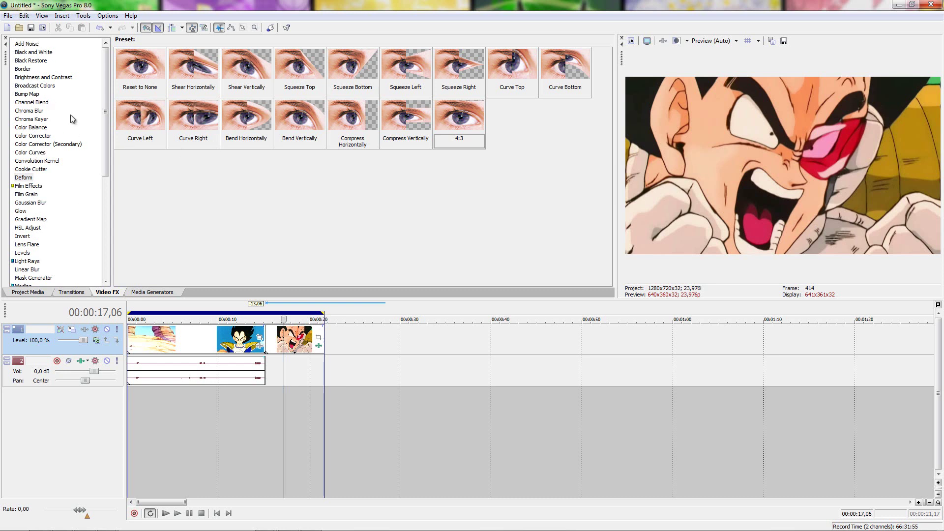
mouse_move(108, 123)
mouse_down()
mouse_move(110, 164)
mouse_move(105, 128)
mouse_up()
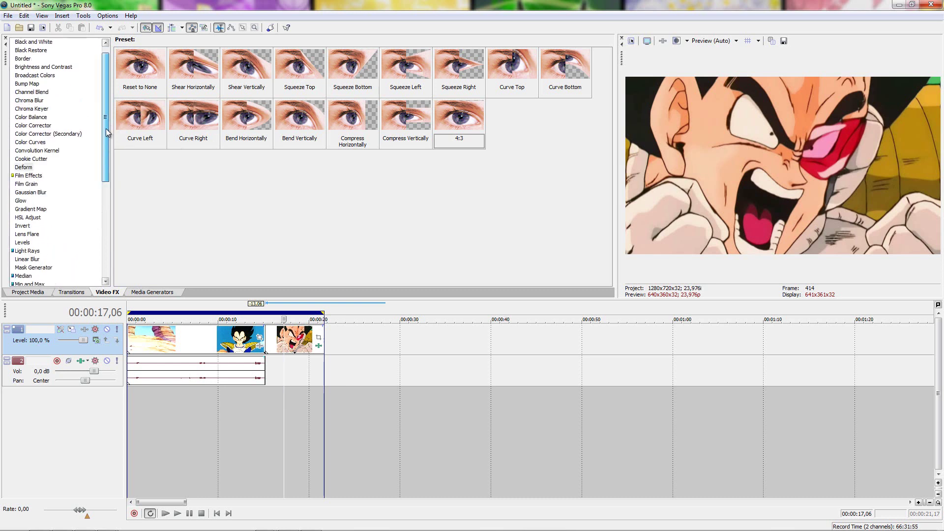
click(46, 176)
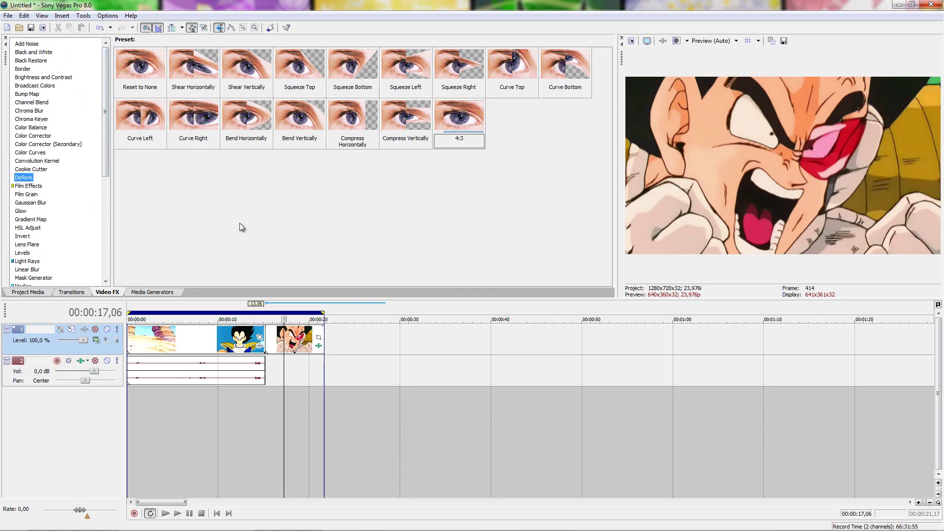
Compare the picture of the widescreen clip and the Episode 045 clip at several points along the timeline.
click(301, 352)
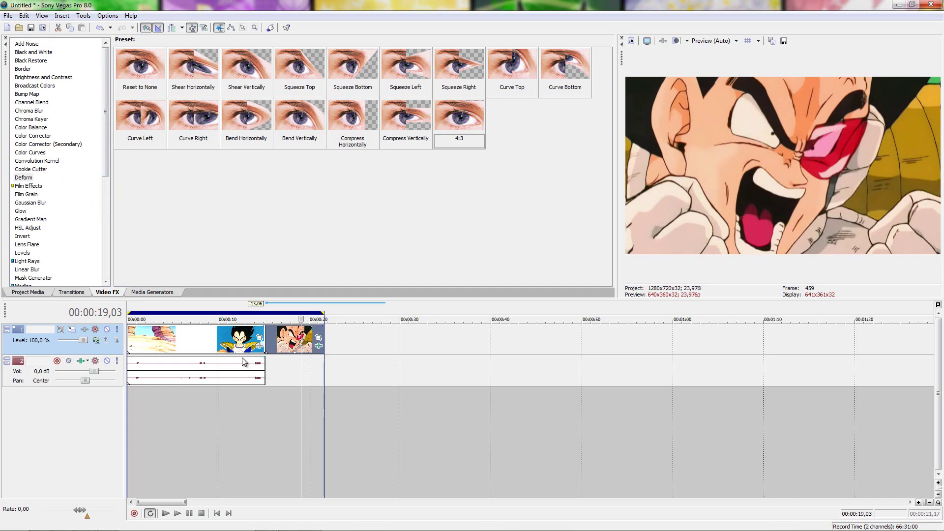
click(218, 347)
scroll(330, 335, up, 2)
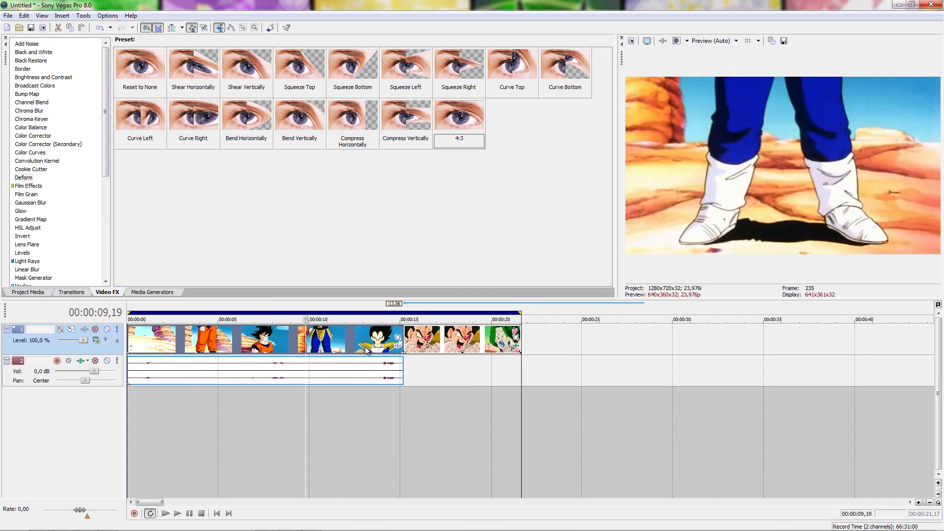
click(286, 410)
double_click(381, 433)
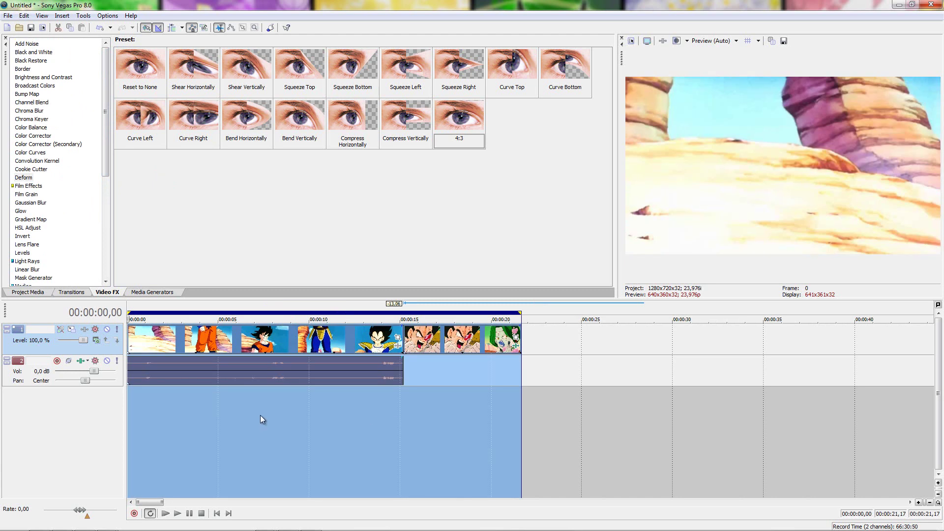
click(296, 351)
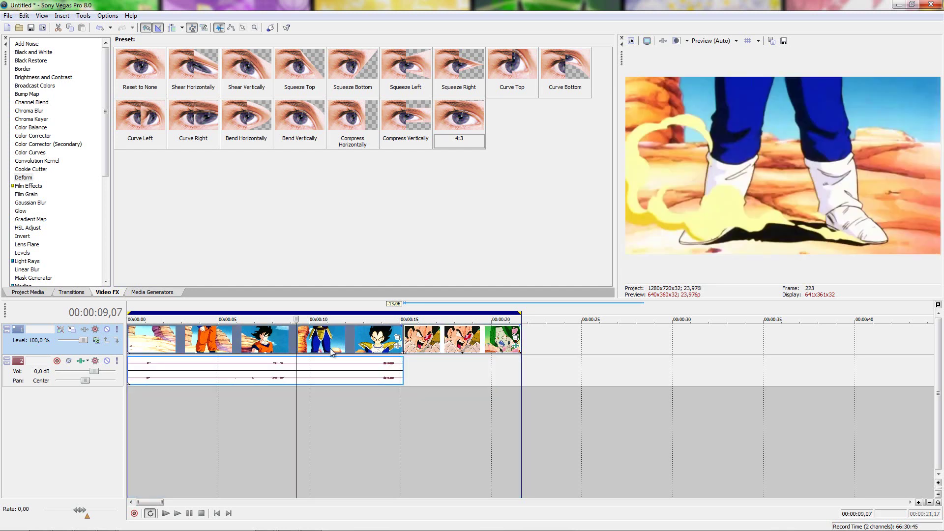
click(336, 351)
click(374, 351)
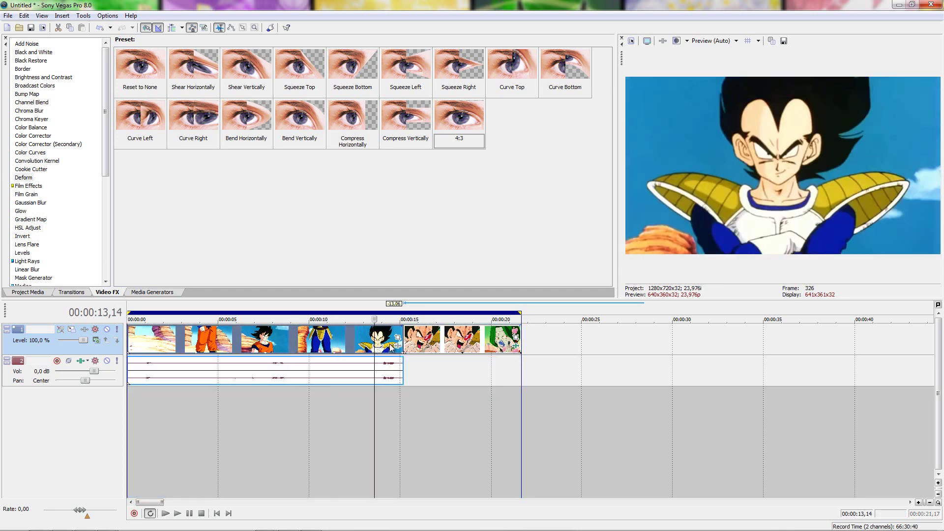
click(444, 350)
click(485, 351)
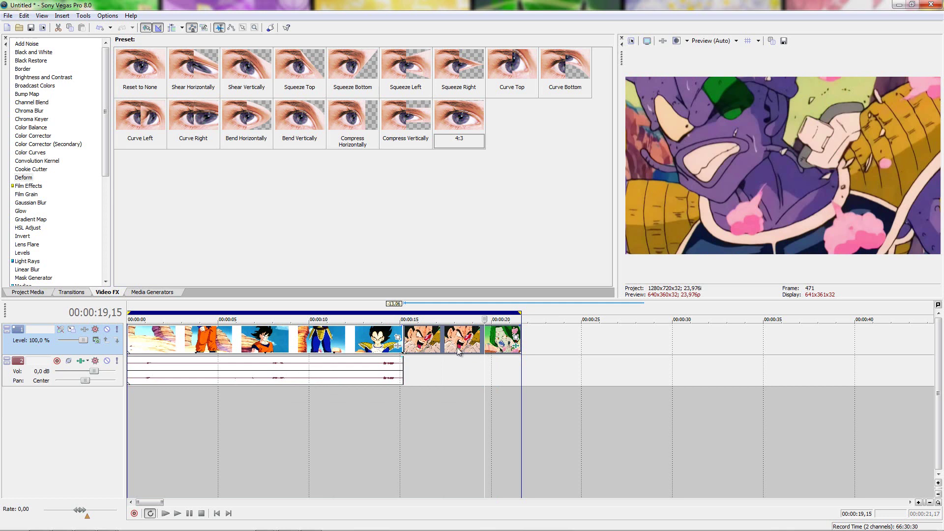
click(453, 350)
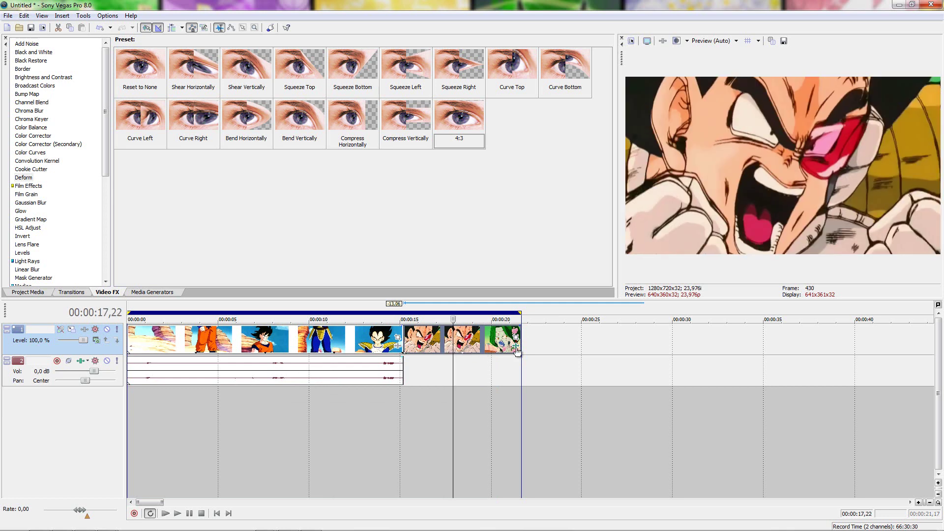
click(462, 345)
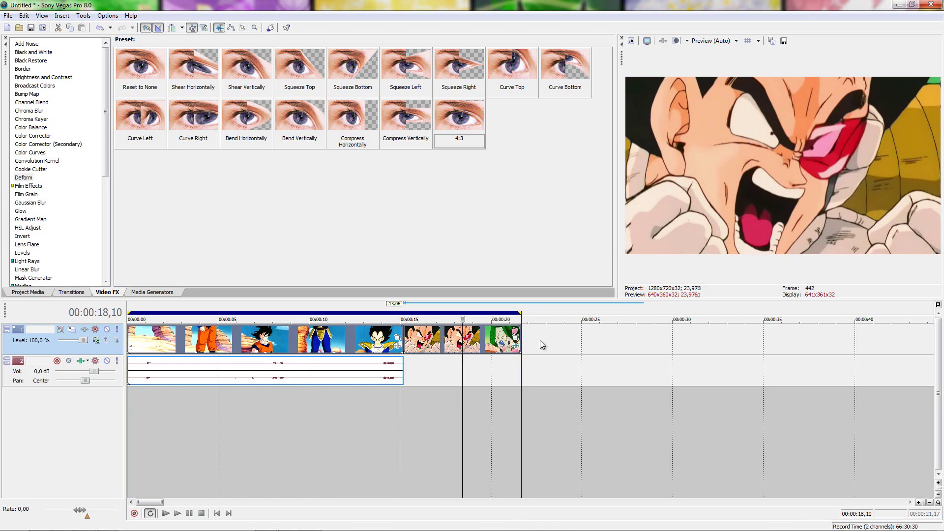
Try an off-centre crop of about 457 by 343 on the Episode 045 clip, restore the full frame and close its crop settings.
click(440, 339)
click(439, 337)
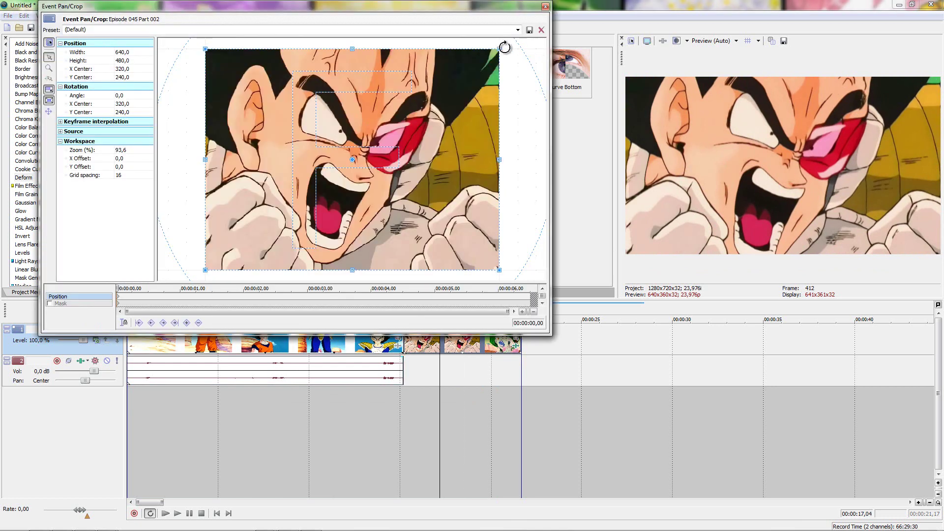
drag(504, 47, 466, 160)
drag(315, 159, 286, 155)
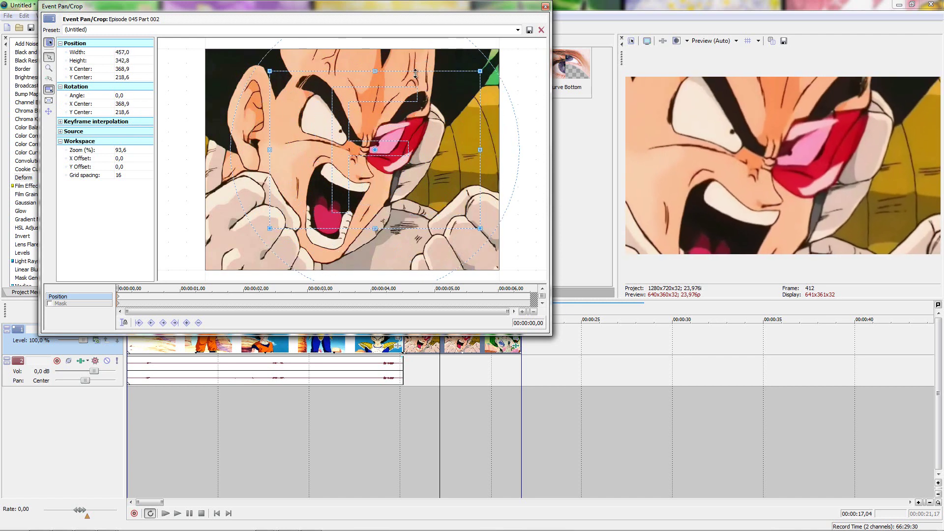
right_click(411, 141)
click(467, 148)
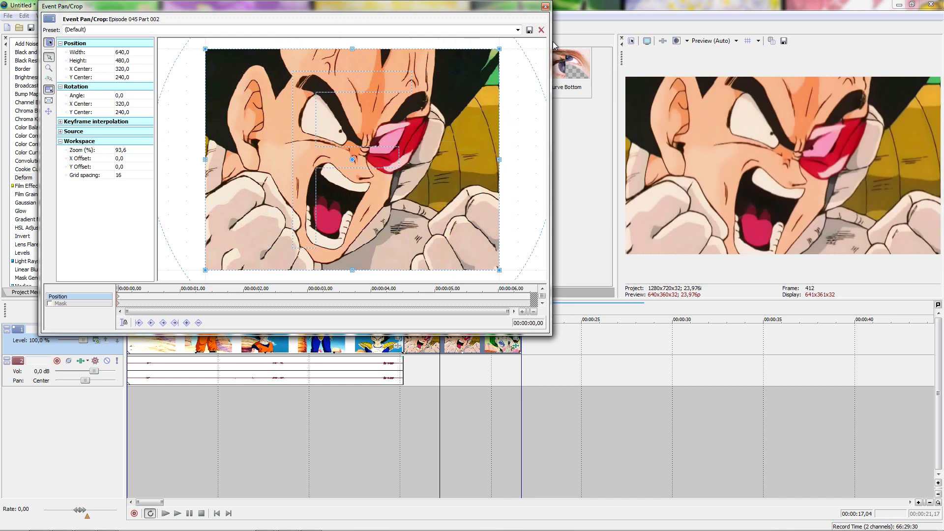
click(545, 7)
Crop the Episode 045 clip about its centre to a width of 637.1 and a height of 477.9.
click(471, 341)
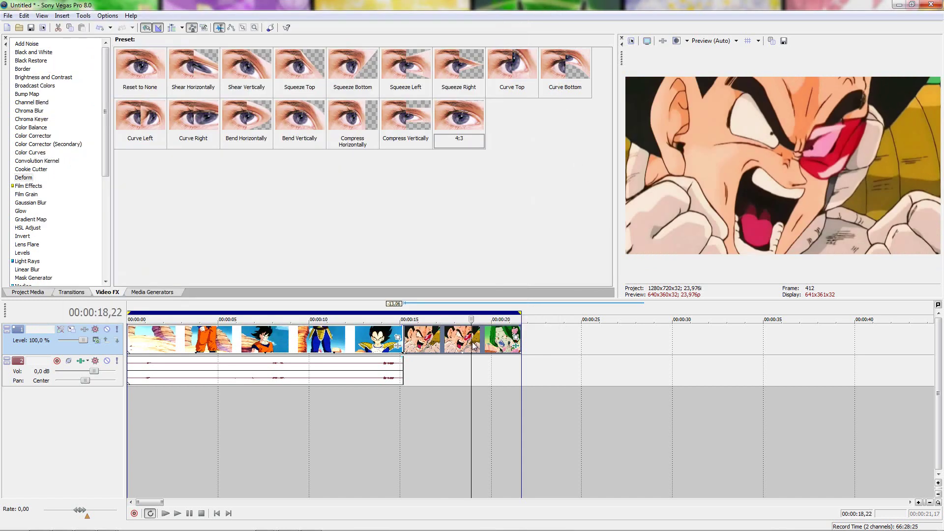
click(516, 339)
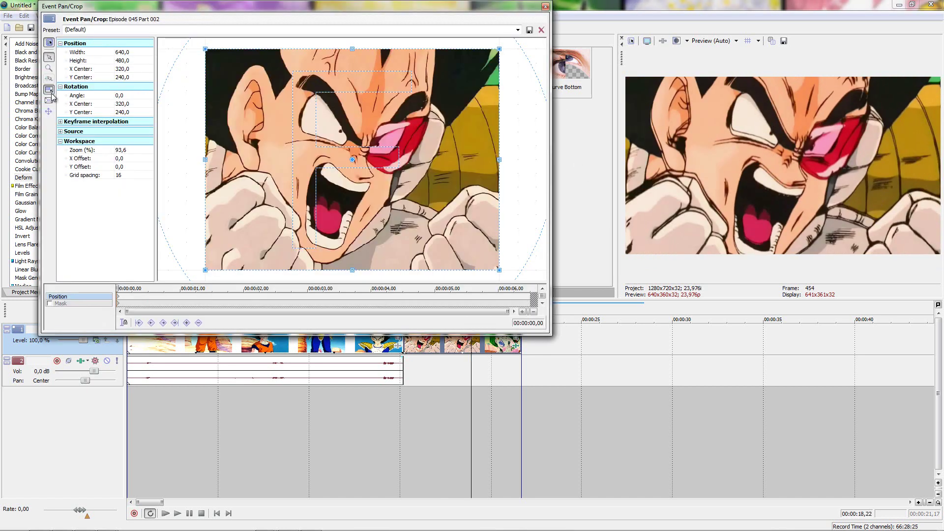
drag(205, 49, 203, 49)
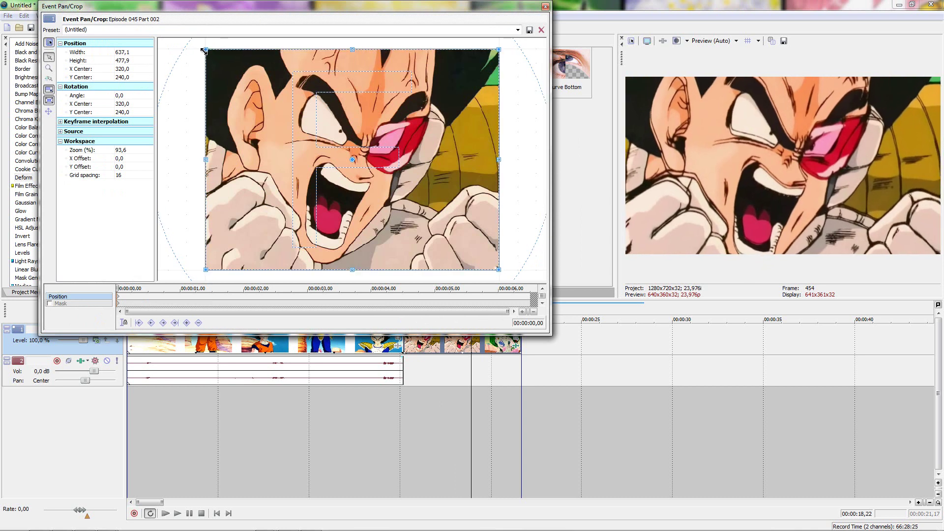
click(118, 298)
scroll(118, 299, up, 4)
Split the Episode 045 clip at 00:00:16,13 and delete the part after the split.
click(456, 349)
scroll(453, 350, up, 6)
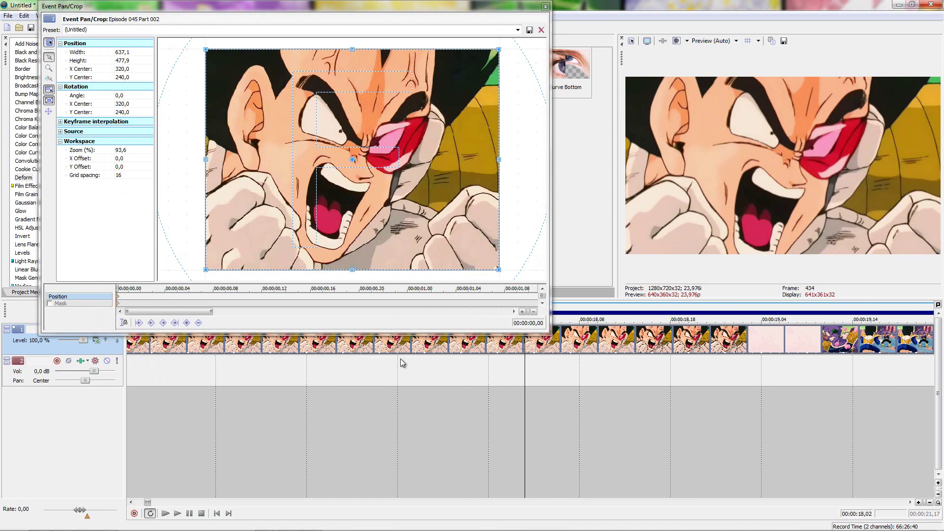
click(189, 347)
scroll(199, 348, down, 3)
key(s)
click(579, 349)
click(504, 366)
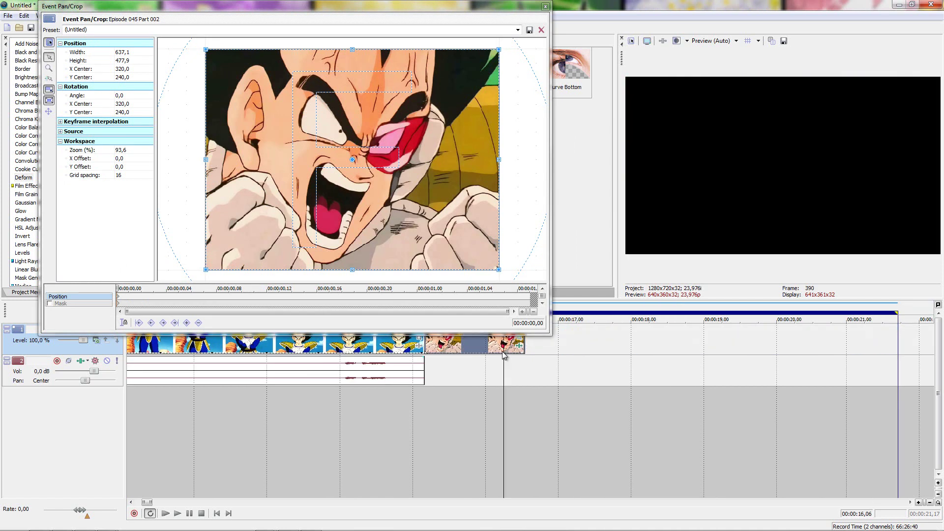
Shift the crop centre to 318.9, 241.1 at frame 1 and add position keyframes at the following two frames.
click(134, 300)
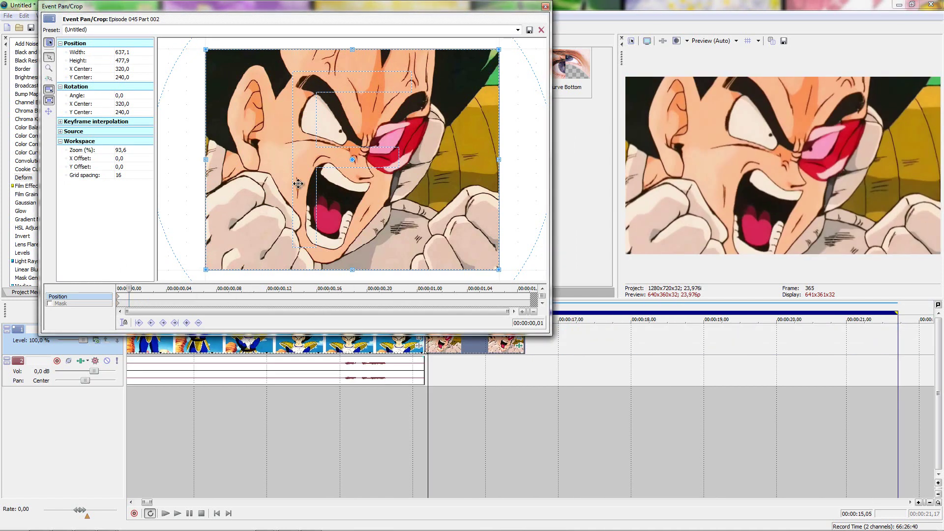
drag(298, 184, 287, 196)
click(143, 297)
click(155, 297)
Copy the position keyframes from frame 1 onward and paste them repeatedly until they fill the clip's whole length.
drag(167, 298, 129, 299)
key(ctrl+c)
click(167, 297)
key(ctrl+v)
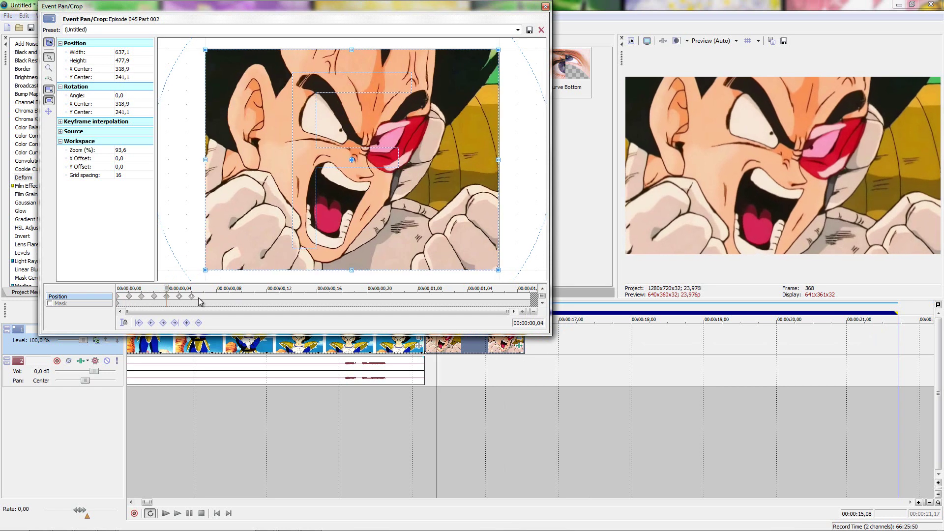
click(210, 296)
key(ctrl+v)
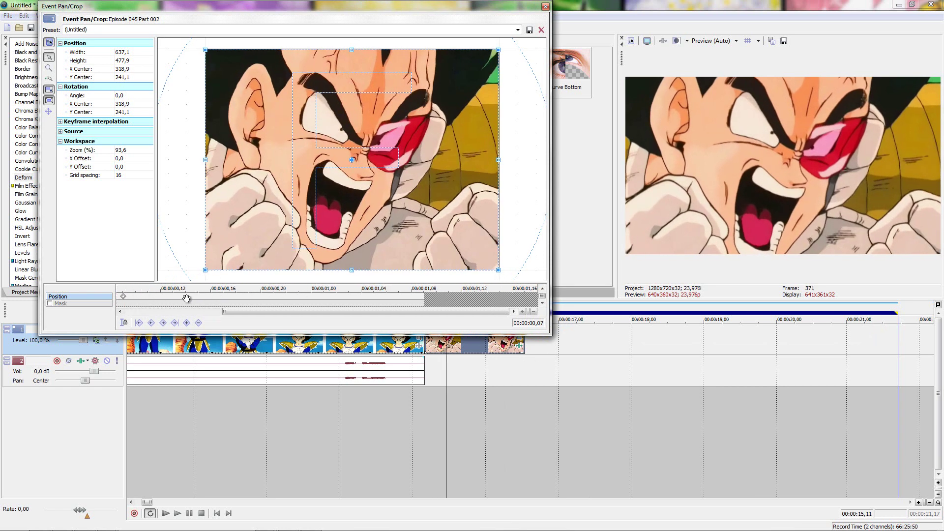
drag(248, 295, 127, 305)
click(241, 298)
key(ctrl+v)
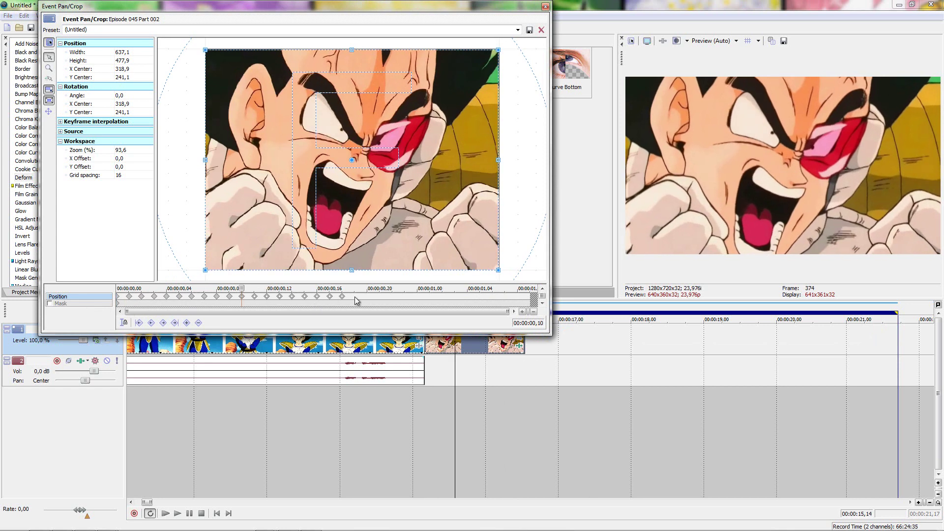
click(355, 297)
key(ctrl+v)
click(469, 296)
key(ctrl+v)
Play the shortened Episode 045 clip in a loop to check its crop movement and close the crop settings.
double_click(485, 351)
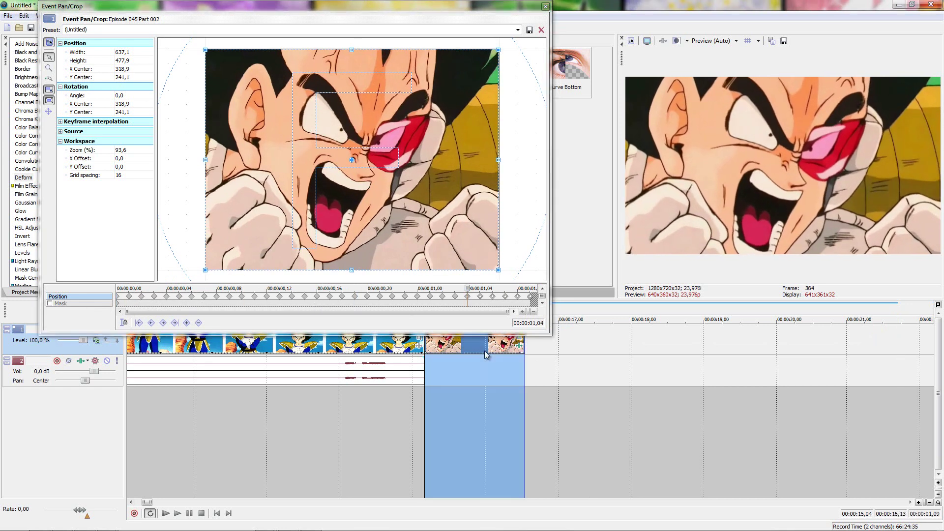
double_click(485, 351)
key(space)
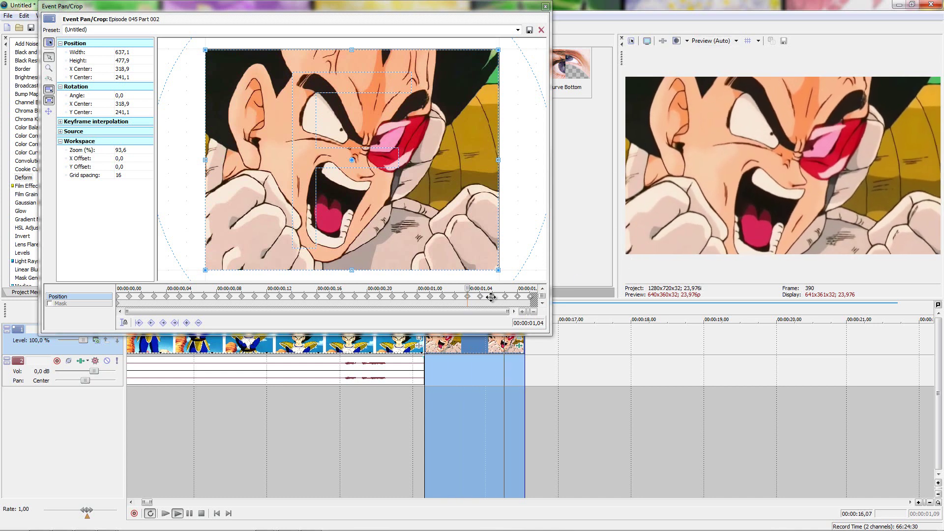
click(546, 6)
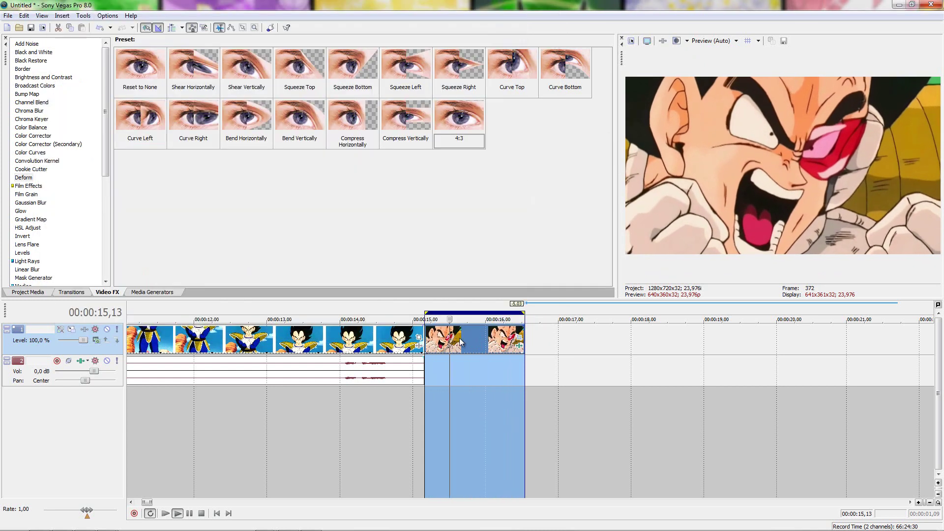
Set the time selection over both clips, from the start to 00:00:16,13.
double_click(320, 432)
scroll(328, 420, down, 4)
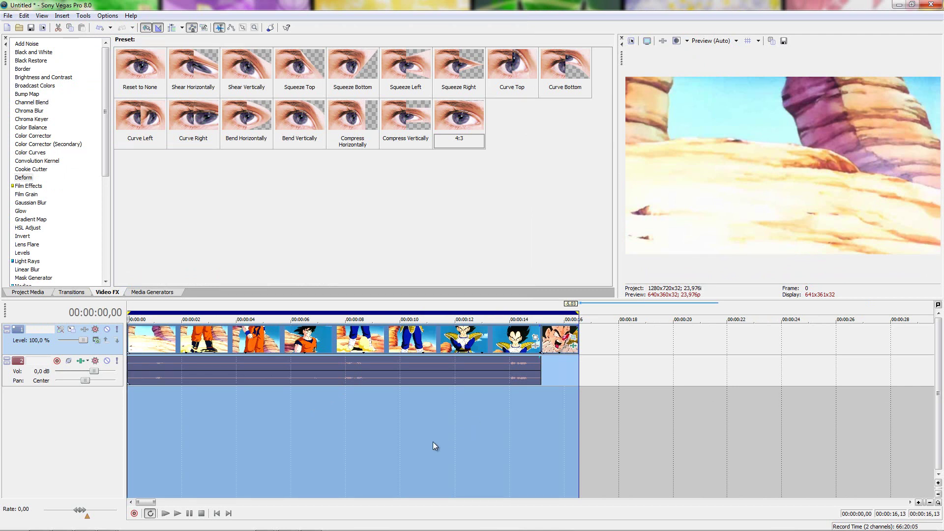
click(427, 431)
double_click(350, 418)
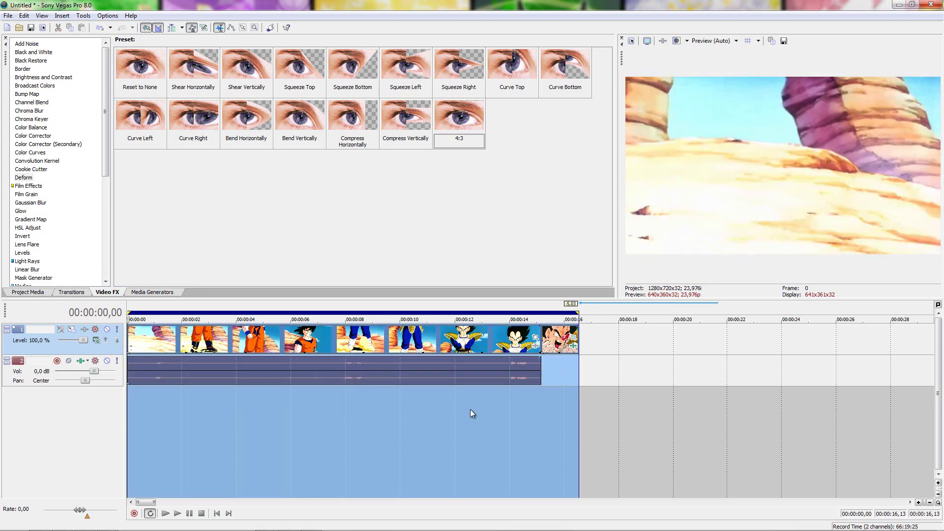